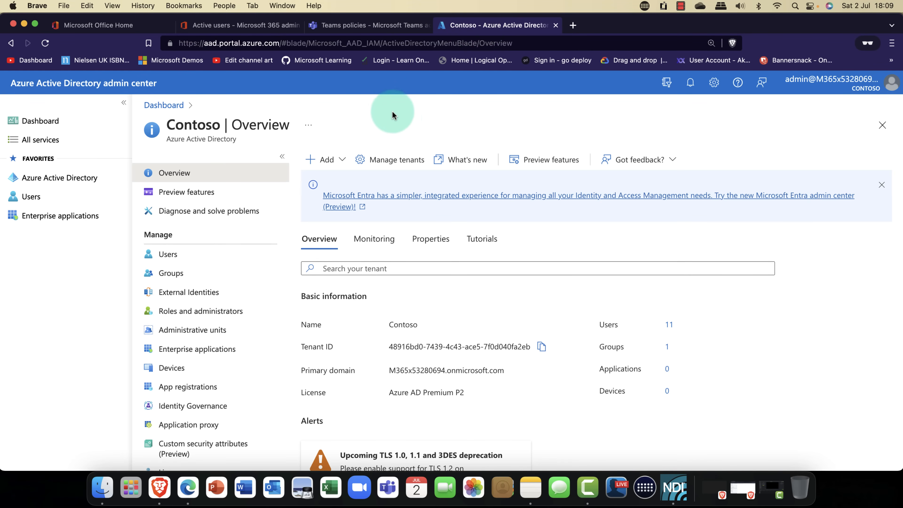
Switch to Microsoft Edge and review the Adatum tenant's default cross-tenant access settings under External Identities
{"action": "left_click", "coordinate": [187, 489]}
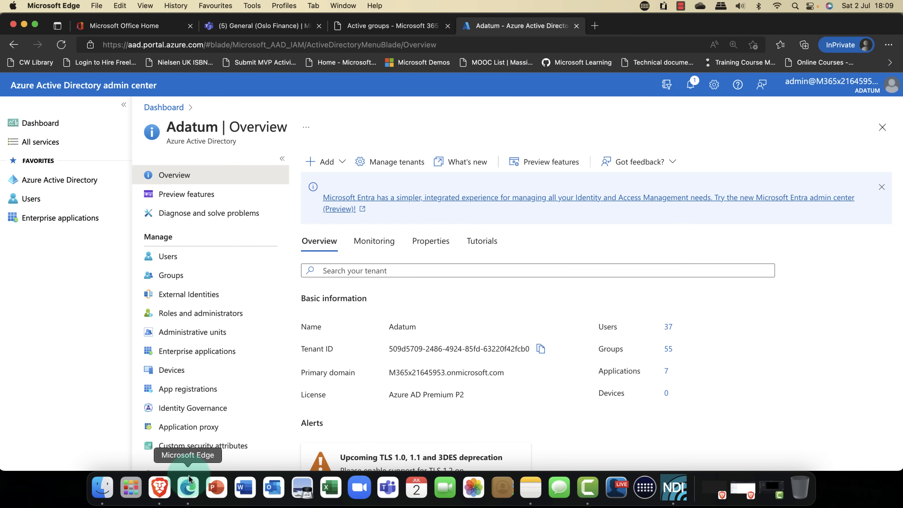
{"action": "left_click", "coordinate": [189, 294]}
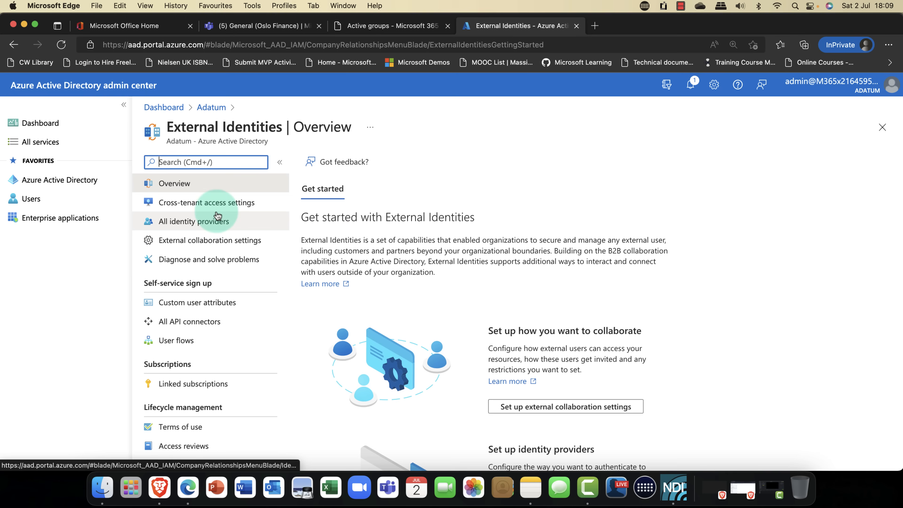
{"action": "left_click", "coordinate": [218, 207]}
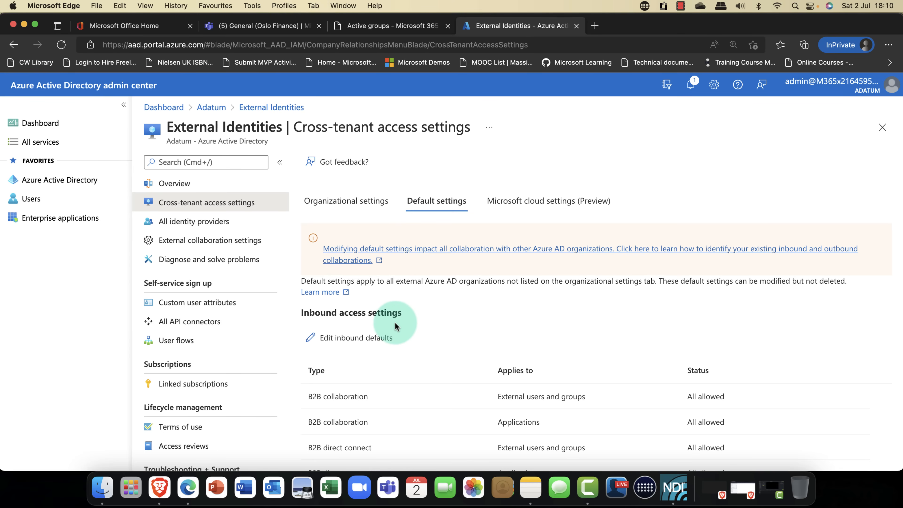
{"action": "scroll", "coordinate": [392, 322], "scroll_direction": "down", "scroll_amount": 5}
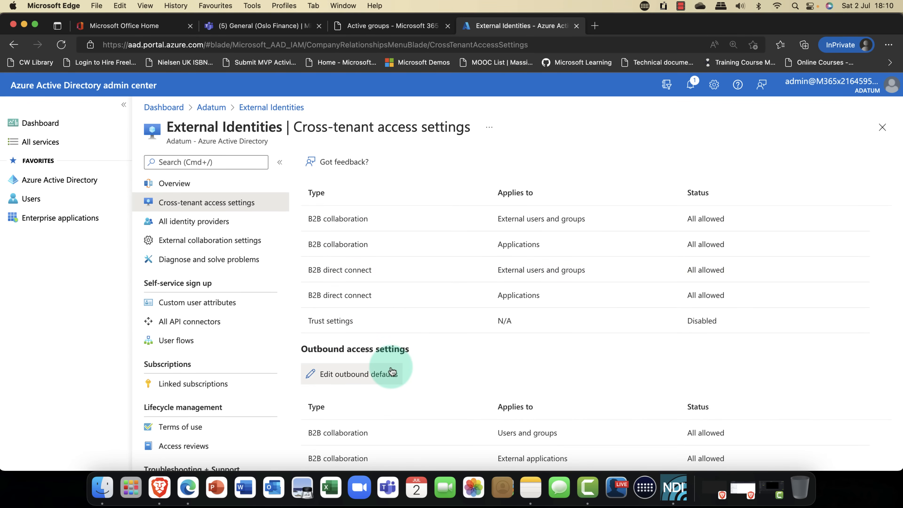
{"action": "scroll", "coordinate": [391, 369], "scroll_direction": "up", "scroll_amount": 5}
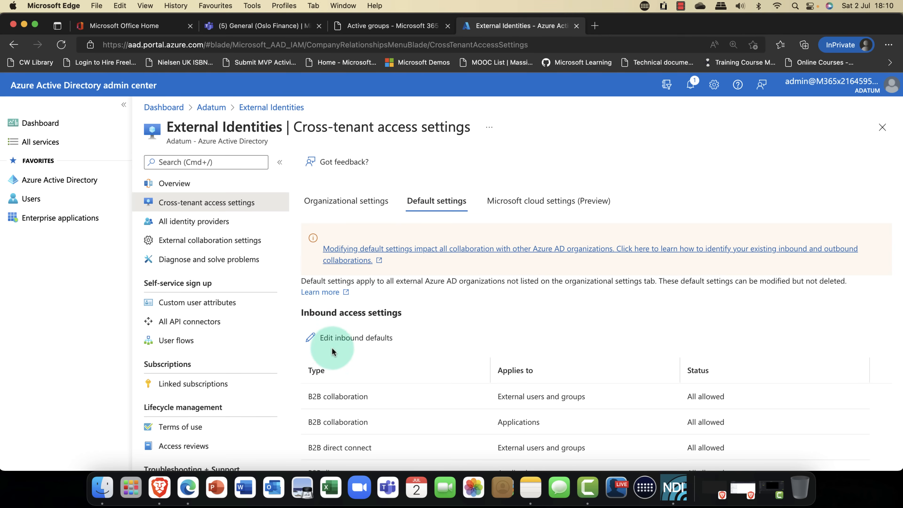
Examine the default inbound access settings for B2B collaboration users, applications and trust, and return to the cross-tenant access settings
{"action": "left_click", "coordinate": [371, 339]}
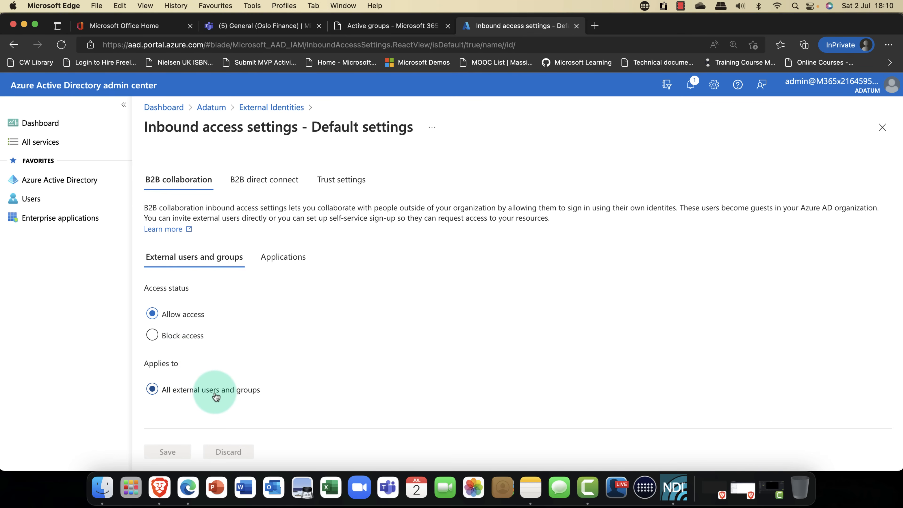
{"action": "left_click", "coordinate": [292, 262]}
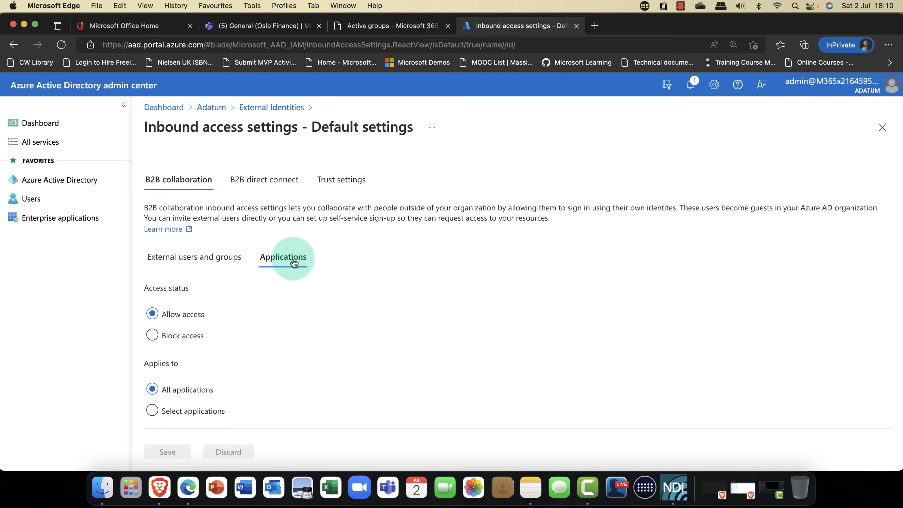
{"action": "left_click", "coordinate": [354, 181]}
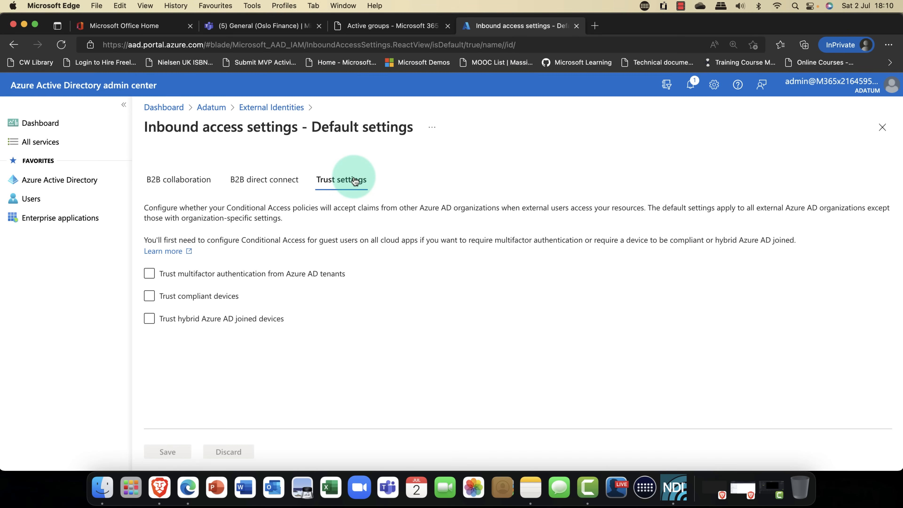
{"action": "left_click", "coordinate": [160, 279]}
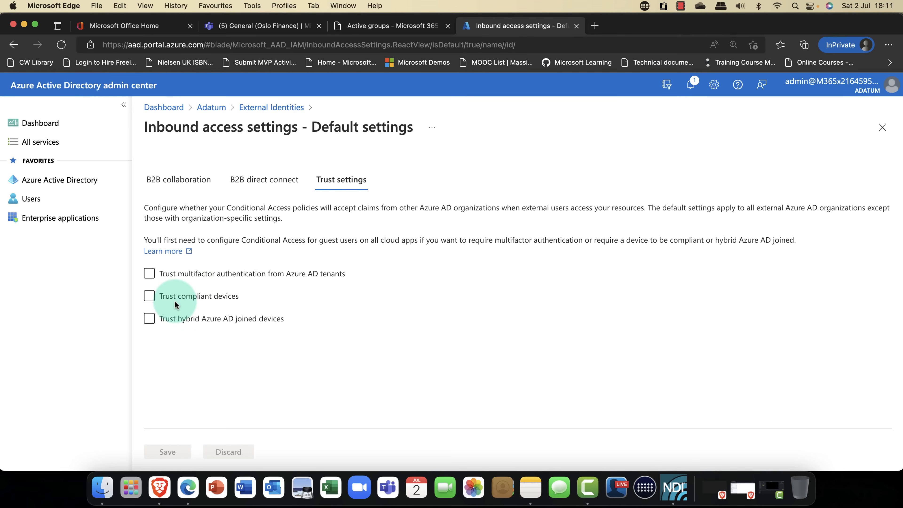
{"action": "left_click", "coordinate": [179, 320]}
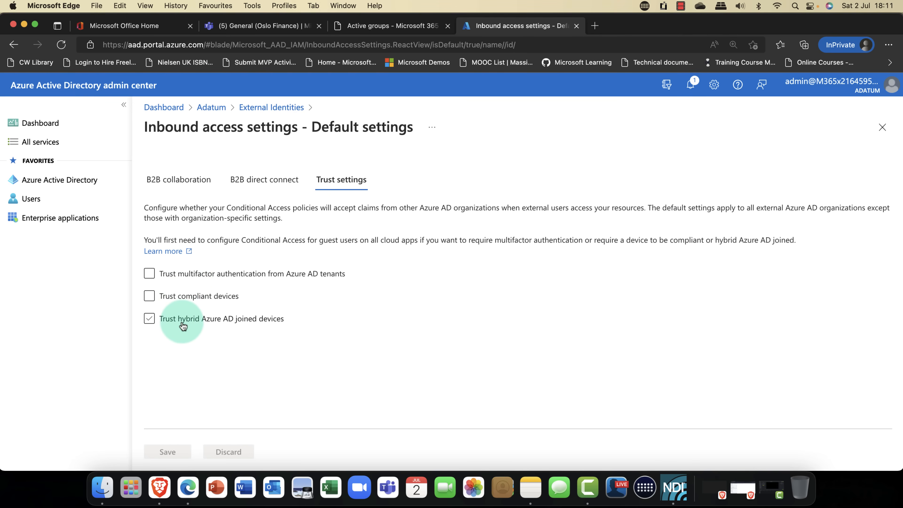
{"action": "left_click", "coordinate": [157, 314]}
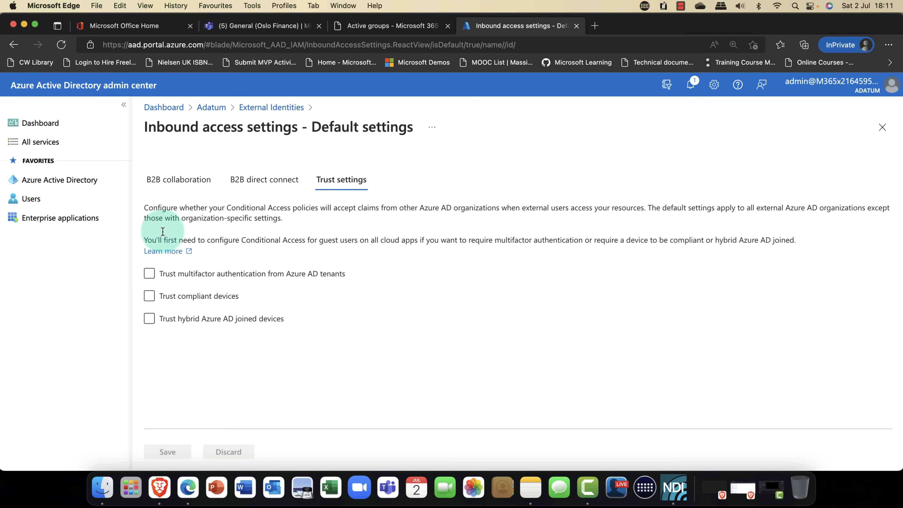
{"action": "left_click", "coordinate": [164, 182]}
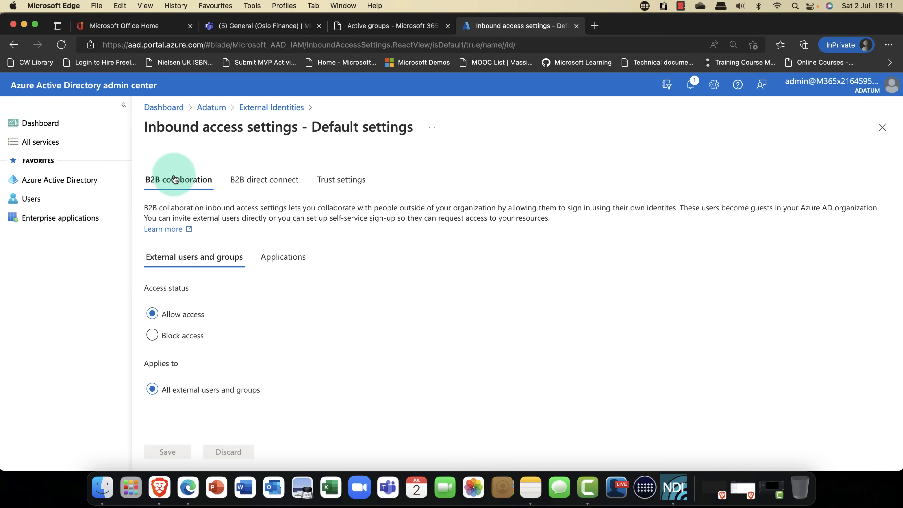
{"action": "left_click", "coordinate": [261, 109]}
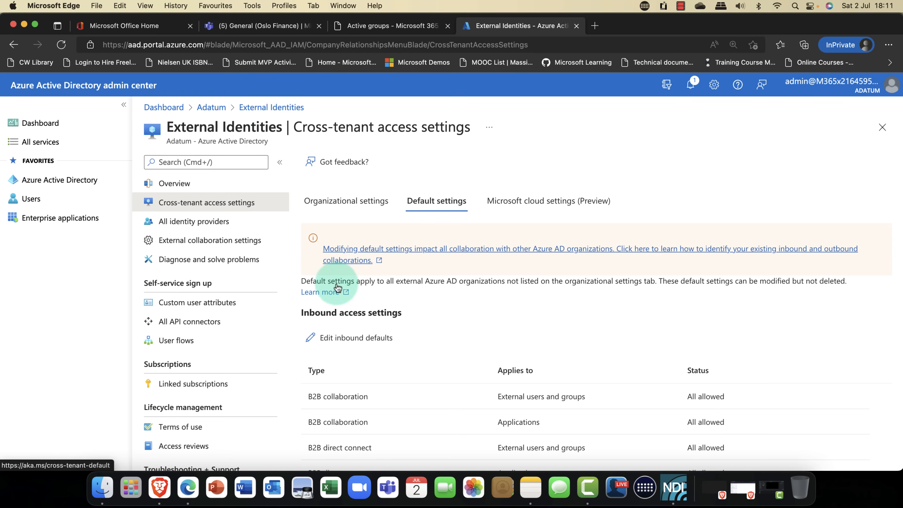
Examine the default outbound access settings for B2B collaboration and B2B direct connect, including users, groups and external applications
{"action": "scroll", "coordinate": [357, 320], "scroll_direction": "down", "scroll_amount": 6}
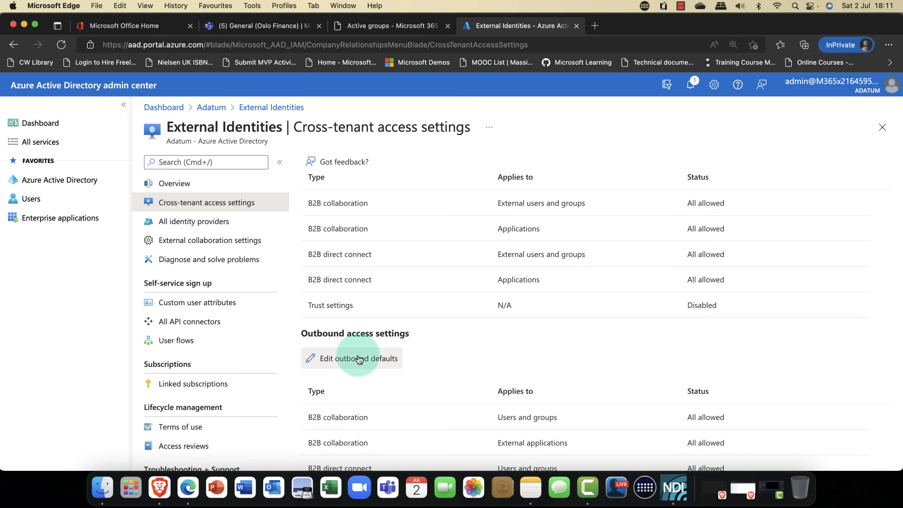
{"action": "scroll", "coordinate": [359, 359], "scroll_direction": "up", "scroll_amount": 2}
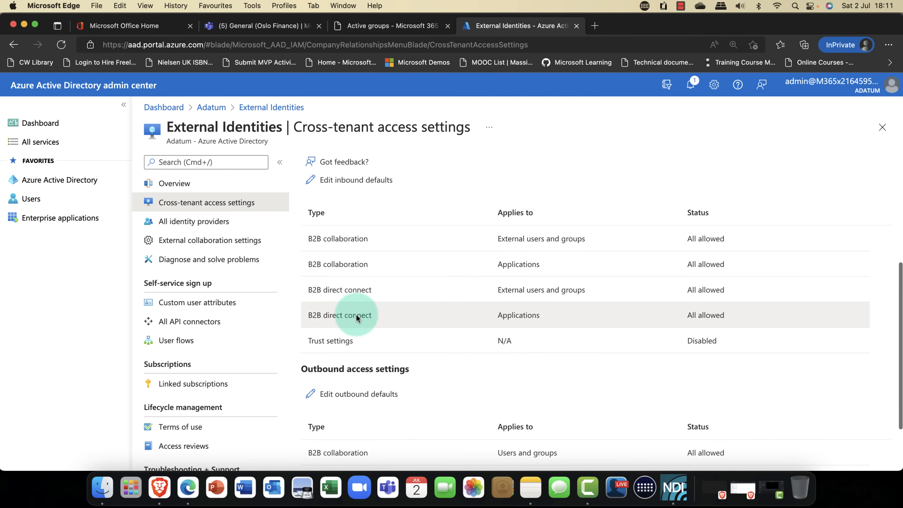
{"action": "scroll", "coordinate": [338, 371], "scroll_direction": "down", "scroll_amount": 3}
{"action": "left_click", "coordinate": [342, 344]}
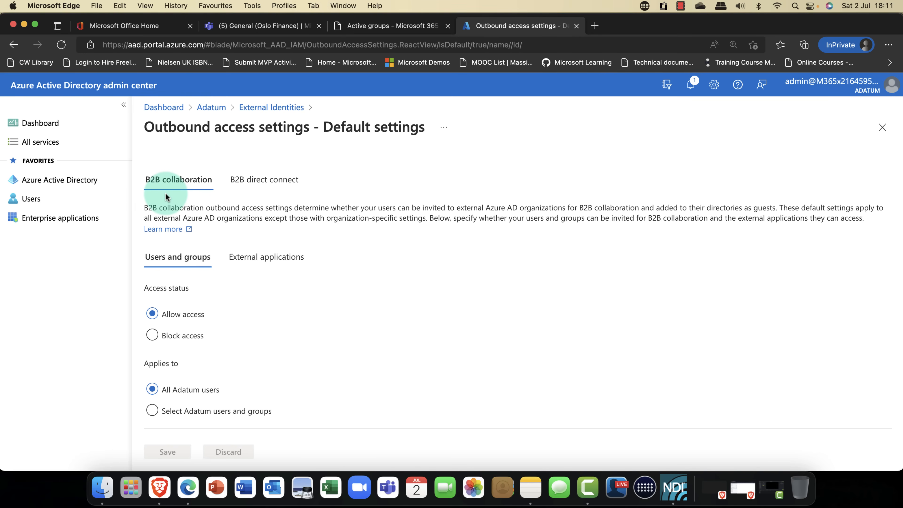
{"action": "left_click", "coordinate": [280, 184]}
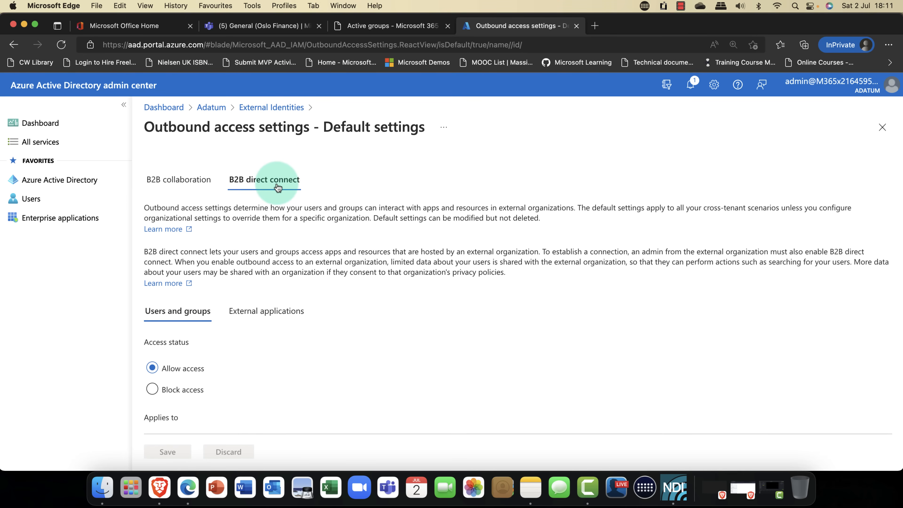
{"action": "scroll", "coordinate": [257, 226], "scroll_direction": "down", "scroll_amount": 3}
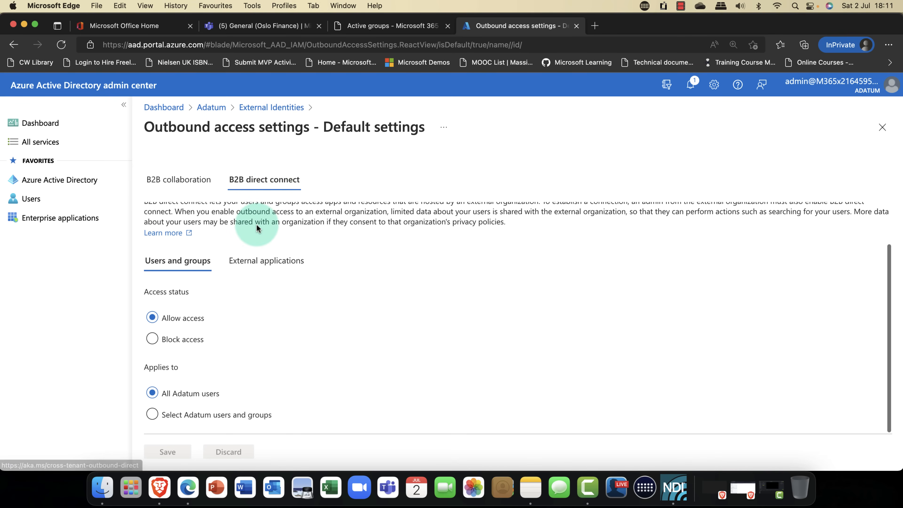
{"action": "scroll", "coordinate": [256, 226], "scroll_direction": "up", "scroll_amount": 3}
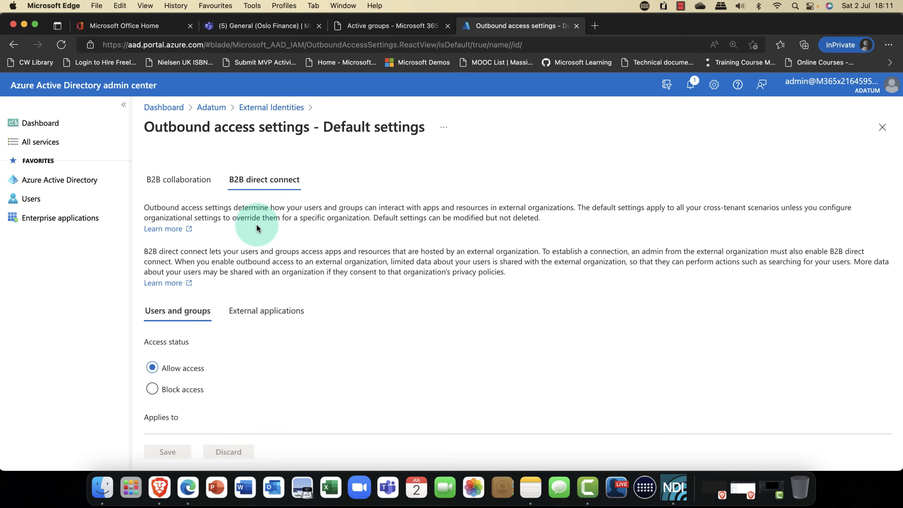
{"action": "scroll", "coordinate": [256, 226], "scroll_direction": "down", "scroll_amount": 3}
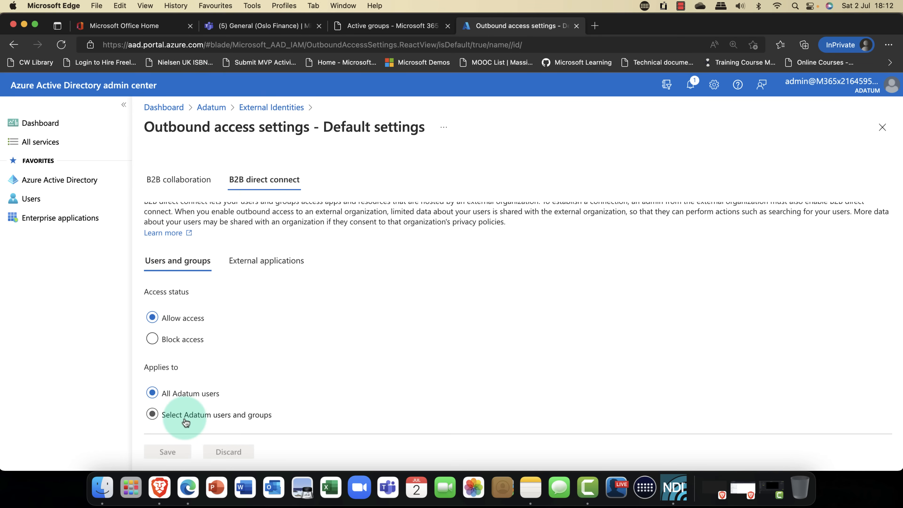
{"action": "left_click", "coordinate": [259, 265]}
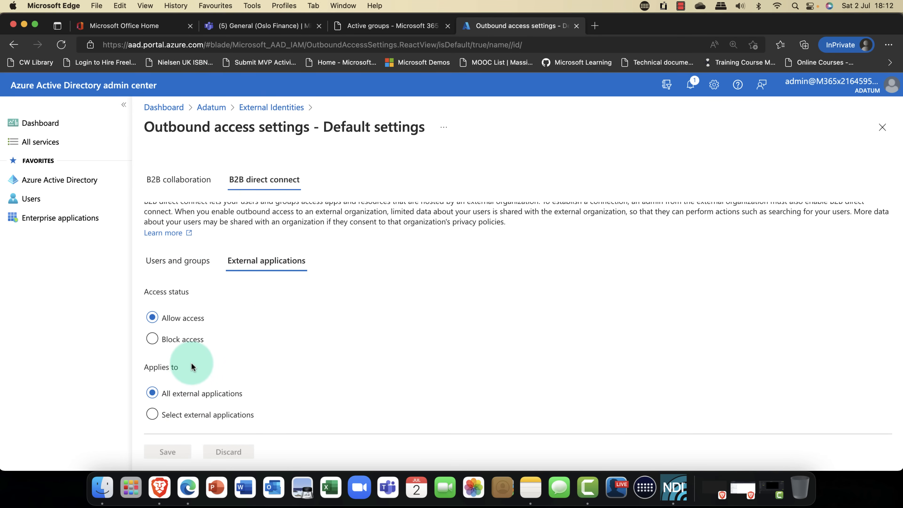
{"action": "scroll", "coordinate": [191, 363], "scroll_direction": "up", "scroll_amount": 3}
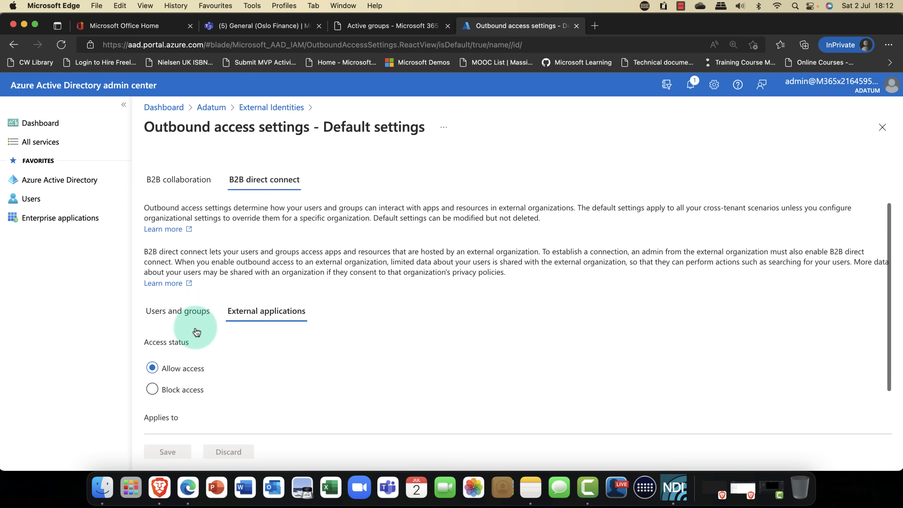
{"action": "left_click", "coordinate": [185, 180]}
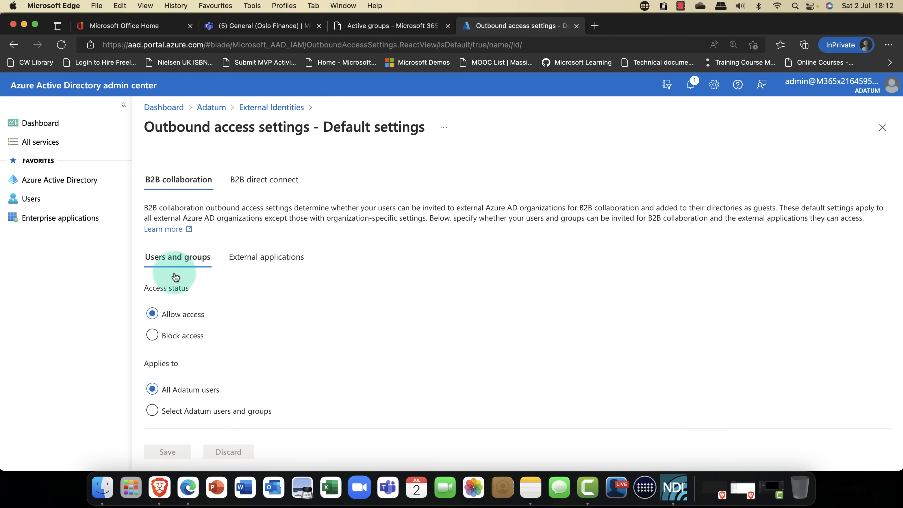
Open the organizational settings of the Adatum tenant's cross-tenant access settings under External Identities
{"action": "left_click", "coordinate": [159, 493]}
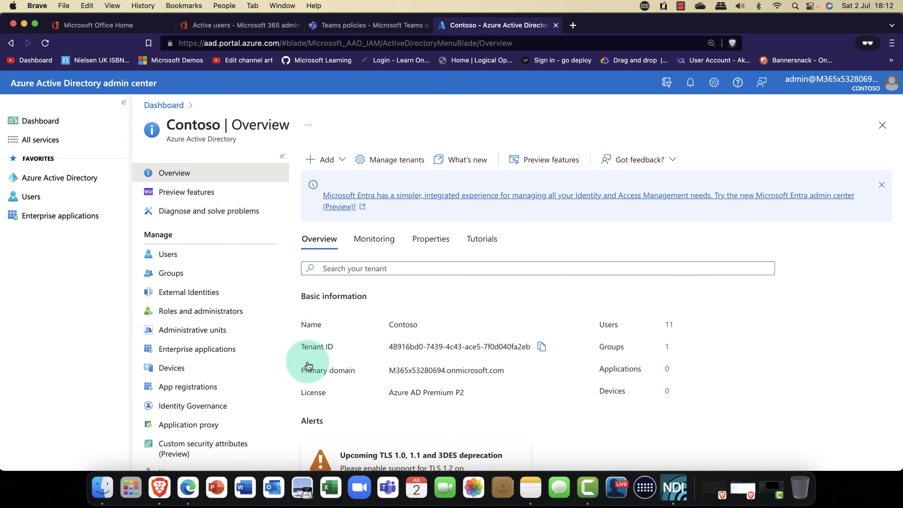
{"action": "left_click", "coordinate": [190, 489]}
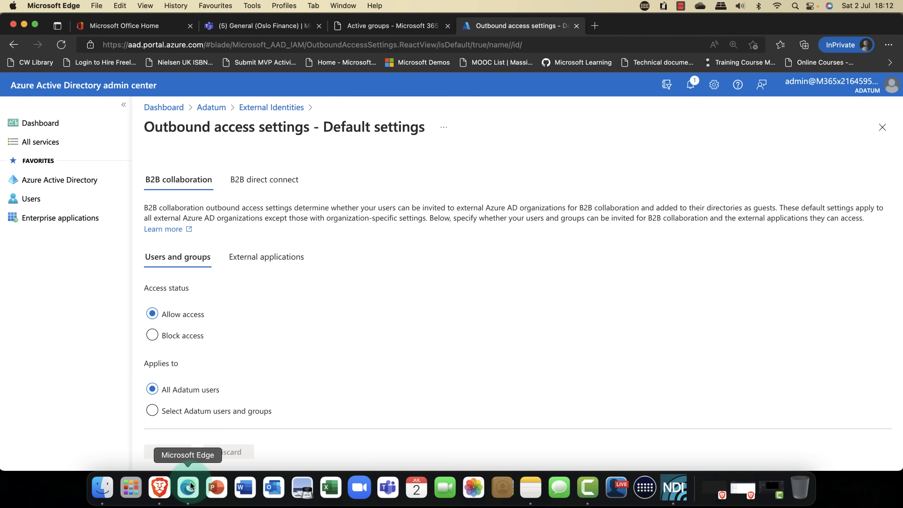
{"action": "left_click", "coordinate": [53, 180]}
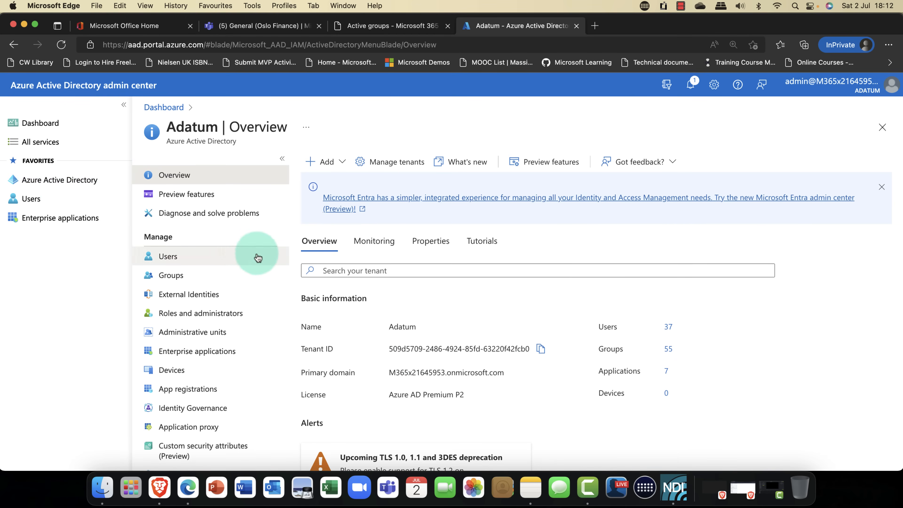
{"action": "left_click", "coordinate": [222, 297]}
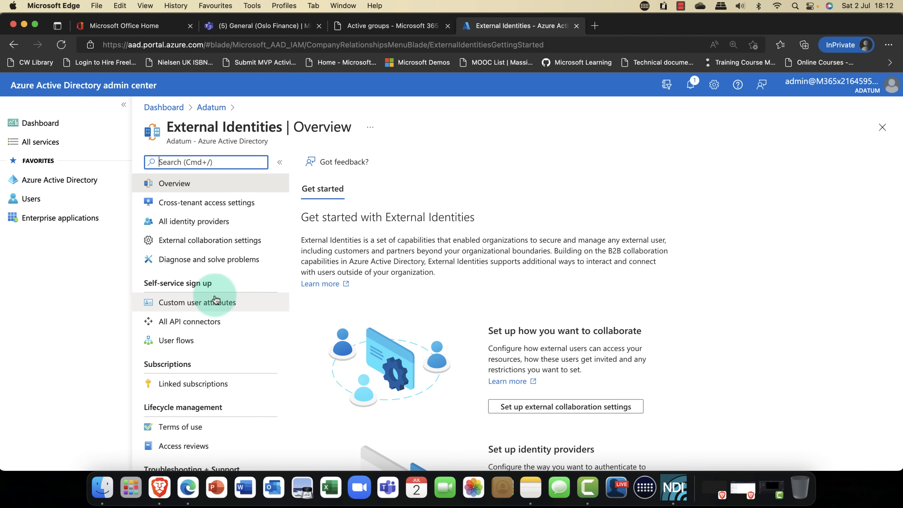
{"action": "left_click", "coordinate": [197, 202]}
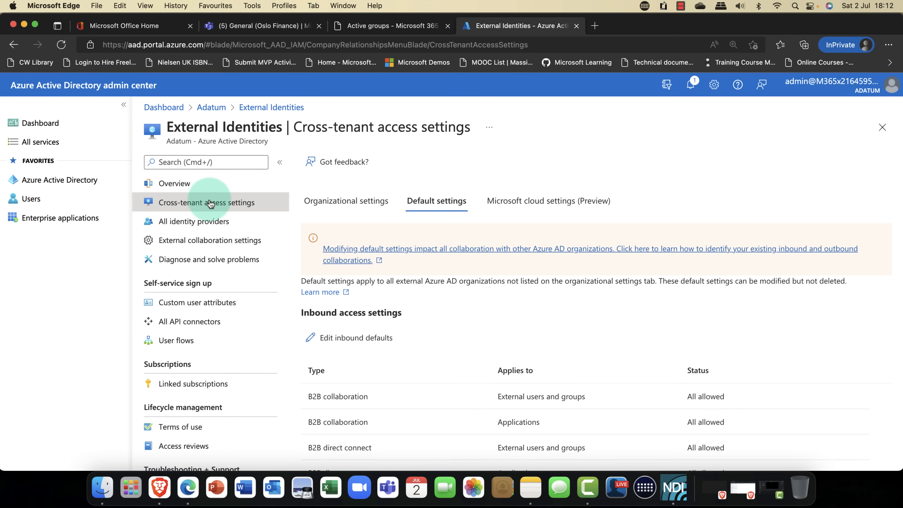
{"action": "left_click", "coordinate": [336, 204]}
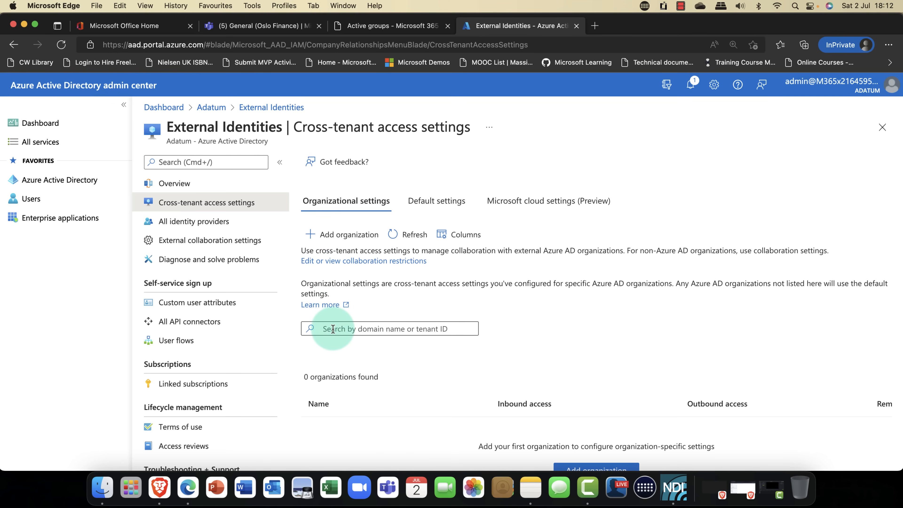
Copy the Contoso tenant ID from its Azure AD overview in Brave and return to the Adatum tenant in Microsoft Edge
{"action": "left_click", "coordinate": [159, 492]}
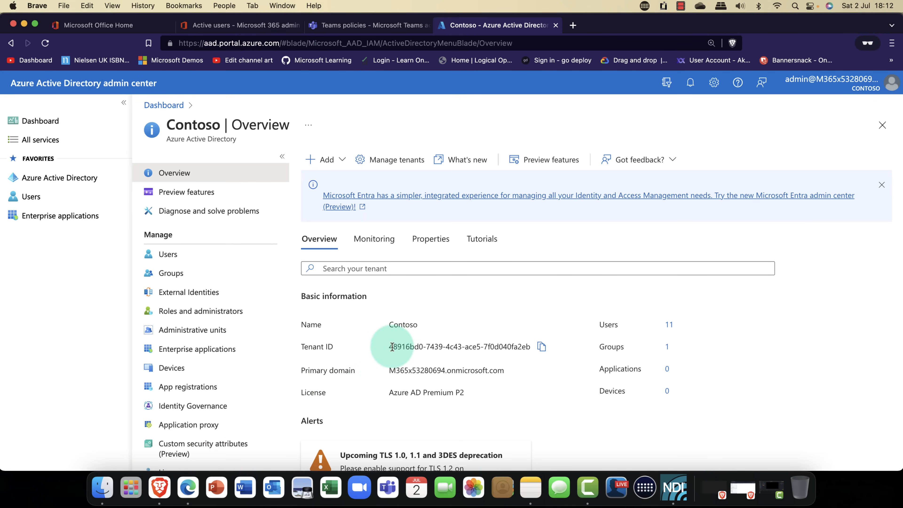
{"action": "left_click_drag", "start_coordinate": [389, 346], "coordinate": [555, 351]}
{"action": "left_click", "coordinate": [541, 346]}
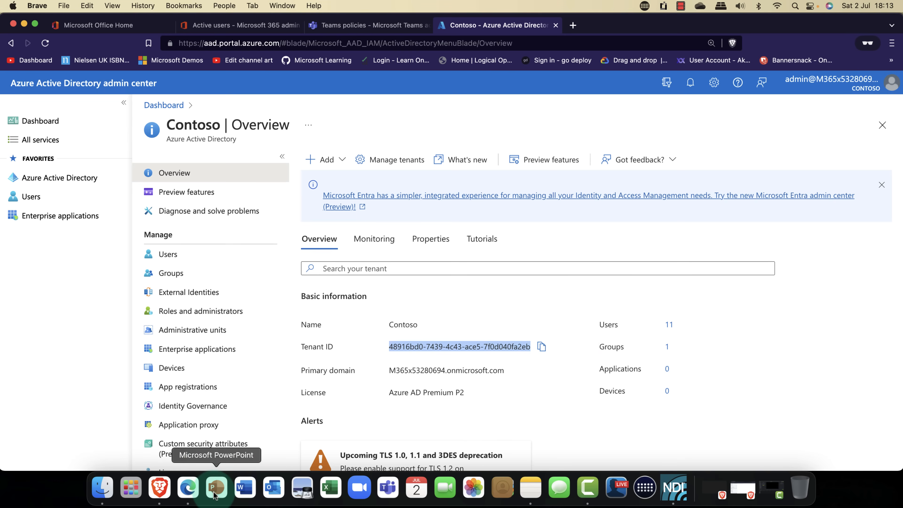
{"action": "left_click", "coordinate": [180, 495]}
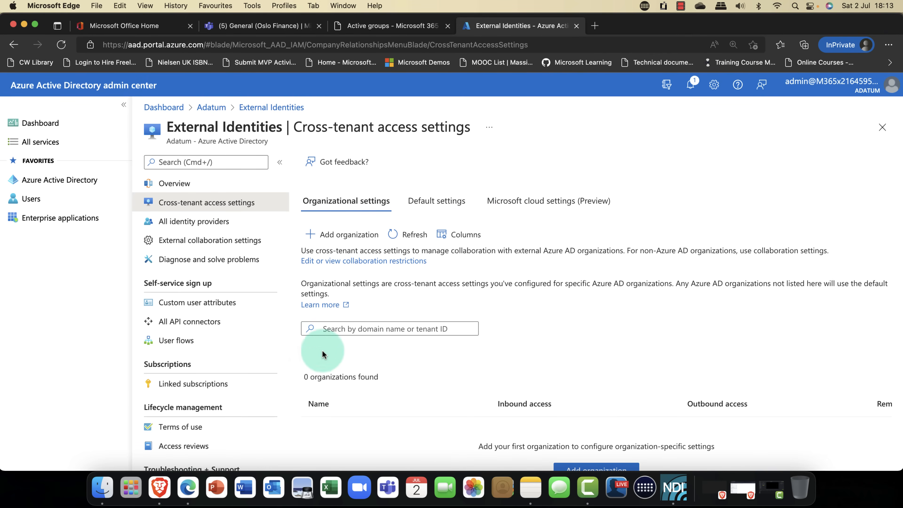
{"action": "left_click", "coordinate": [357, 329]}
{"action": "right_click", "coordinate": [363, 326]}
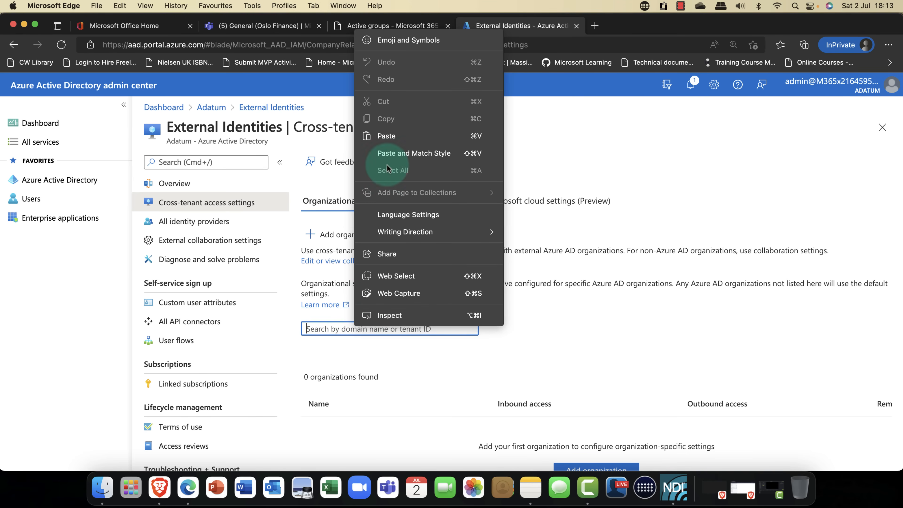
{"action": "left_click", "coordinate": [396, 137]}
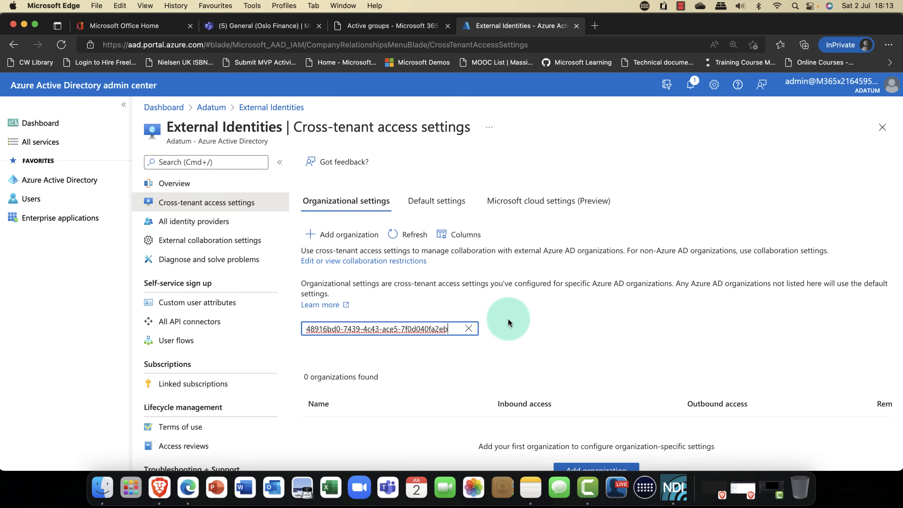
{"action": "left_click", "coordinate": [469, 328]}
Try to add Contoso as an external organization using the copied tenant ID, and discard the addition
{"action": "left_click", "coordinate": [358, 234]}
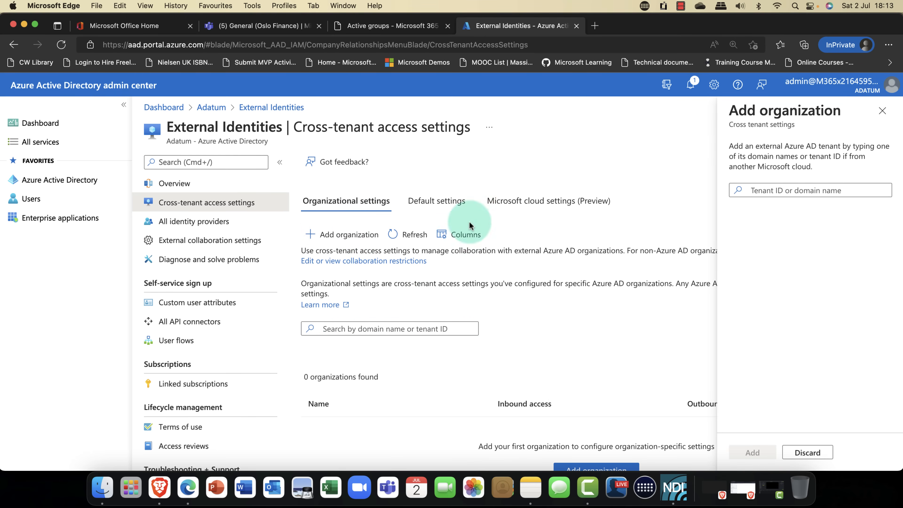
{"action": "right_click", "coordinate": [763, 196]}
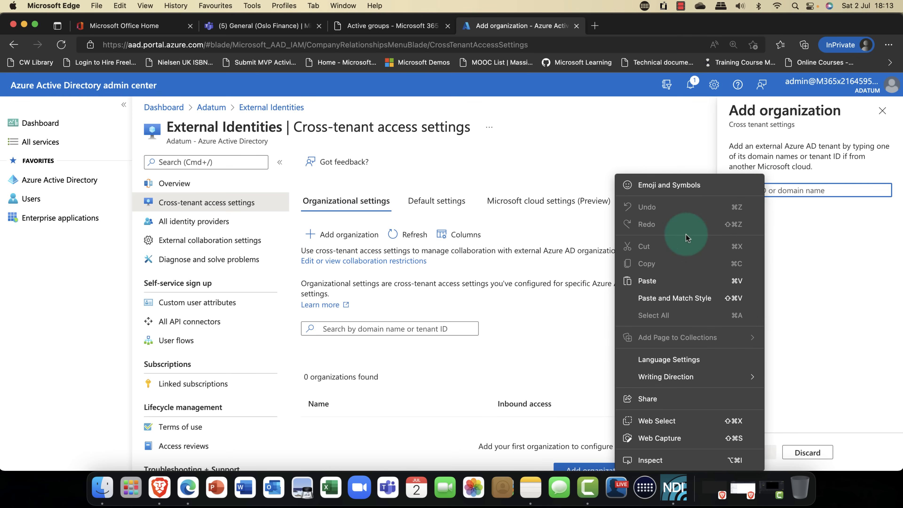
{"action": "left_click", "coordinate": [668, 280]}
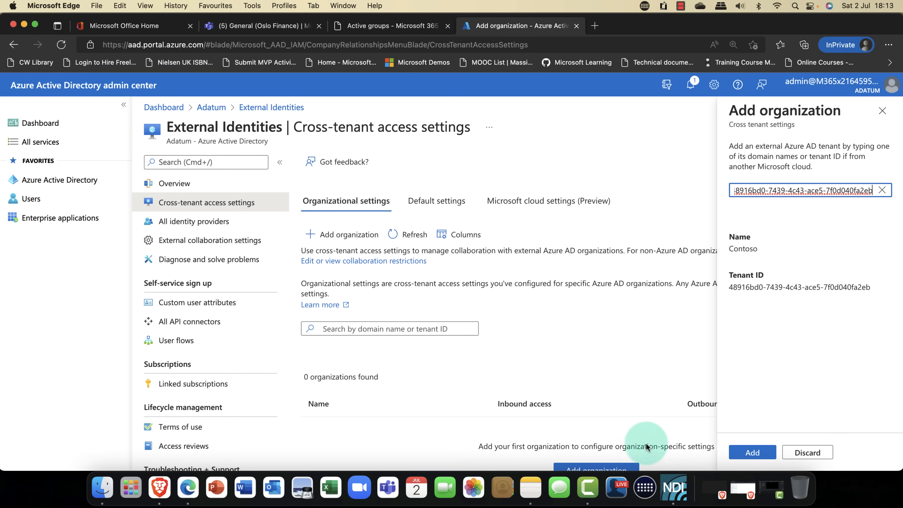
{"action": "left_click", "coordinate": [808, 452]}
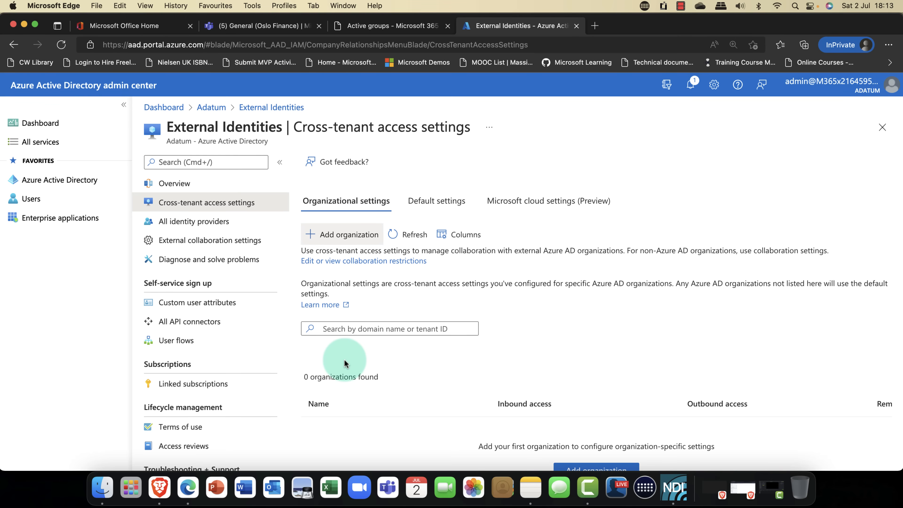
{"action": "scroll", "coordinate": [327, 256], "scroll_direction": "down", "scroll_amount": 1}
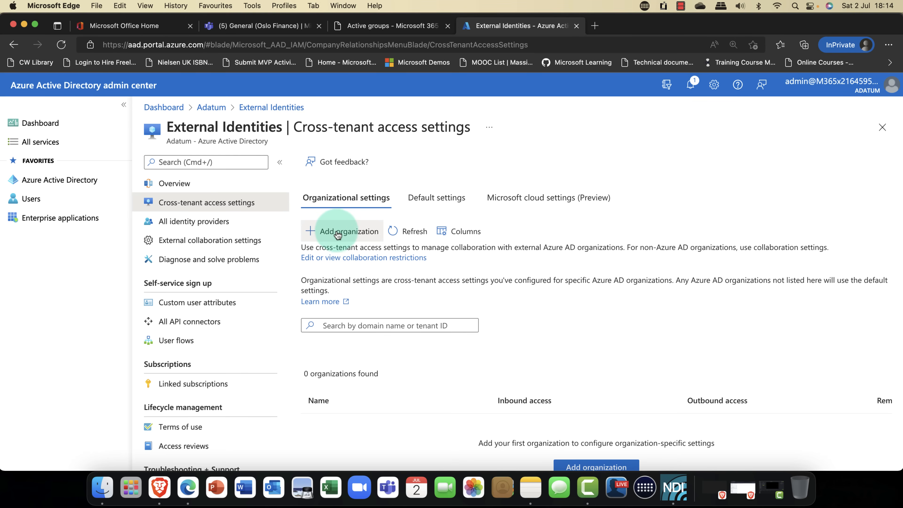
{"action": "scroll", "coordinate": [344, 239], "scroll_direction": "up", "scroll_amount": 1}
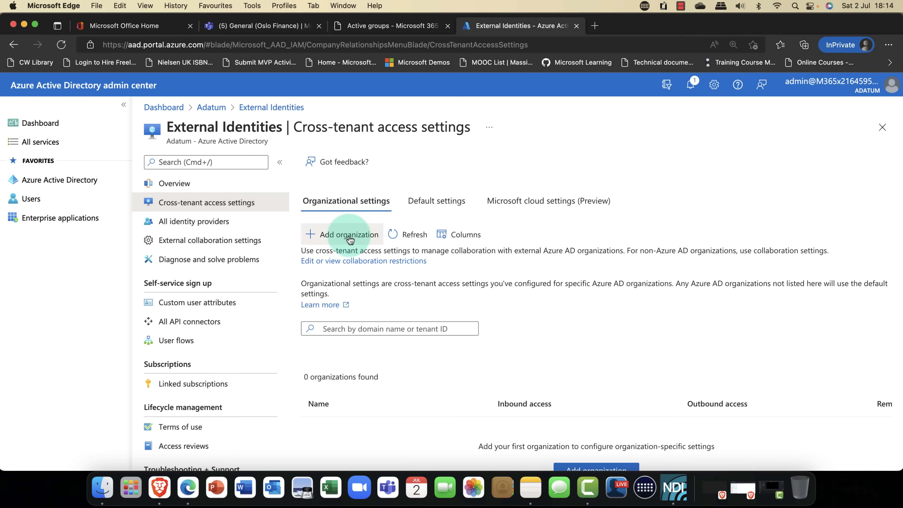
Open the list of all users in the Adatum tenant and view the options for creating a new user or inviting an external user
{"action": "left_click", "coordinate": [53, 189]}
{"action": "left_click", "coordinate": [170, 258]}
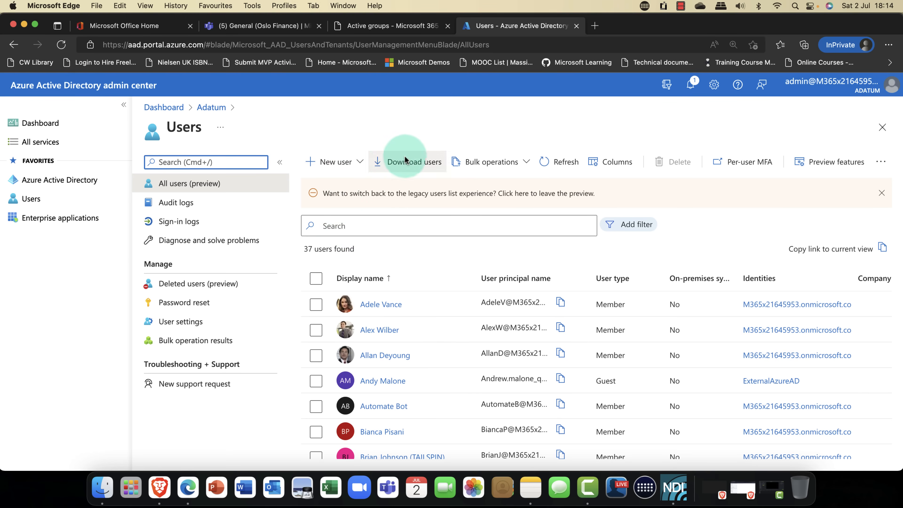
{"action": "left_click", "coordinate": [362, 163]}
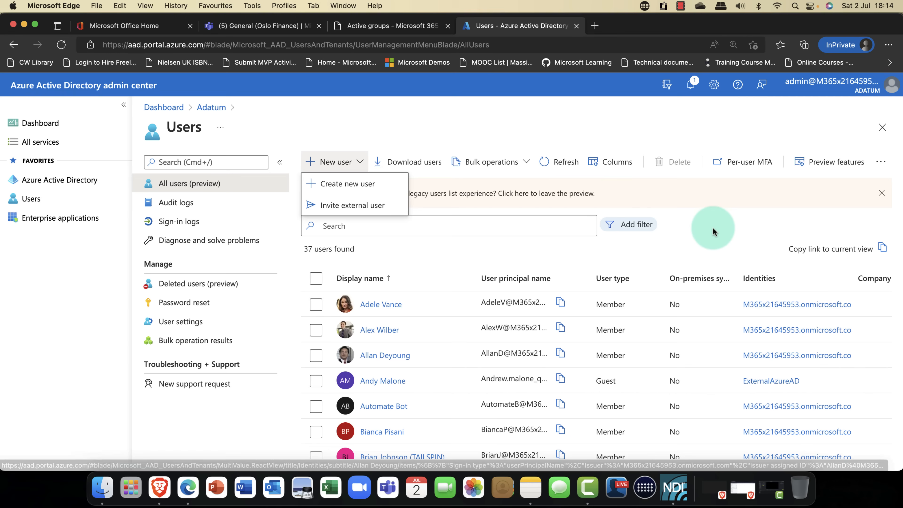
{"action": "left_click", "coordinate": [713, 230]}
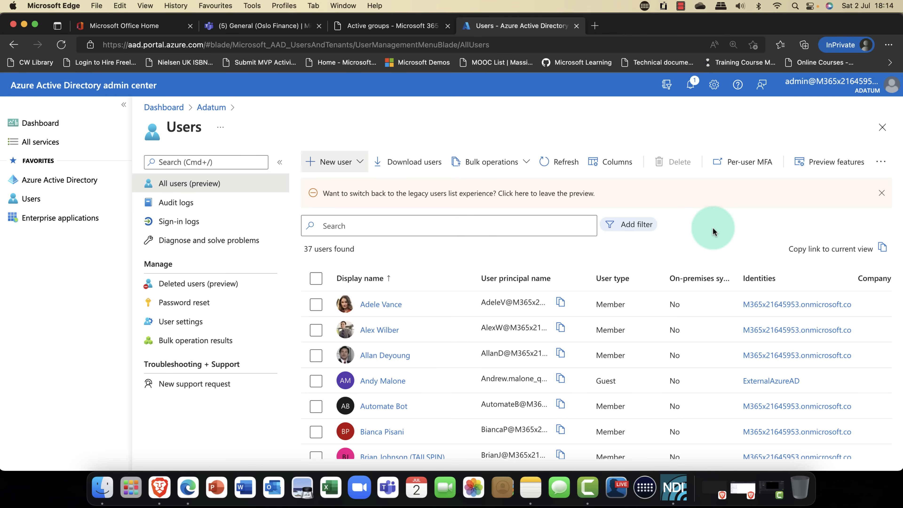
{"action": "left_click", "coordinate": [360, 164]}
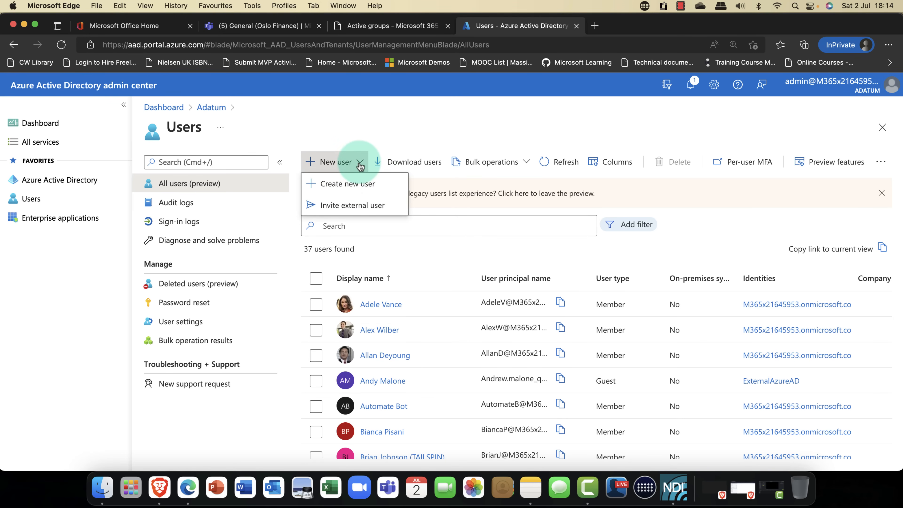
{"action": "left_click", "coordinate": [340, 206]}
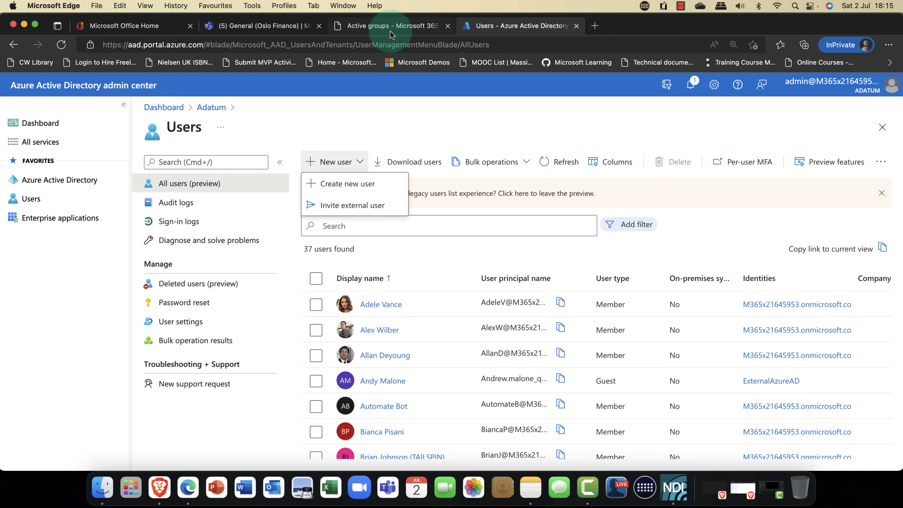
Deselect the Oslo Sales group in the Microsoft 365 admin center and open the Microsoft Teams admin center
{"action": "left_click", "coordinate": [378, 32]}
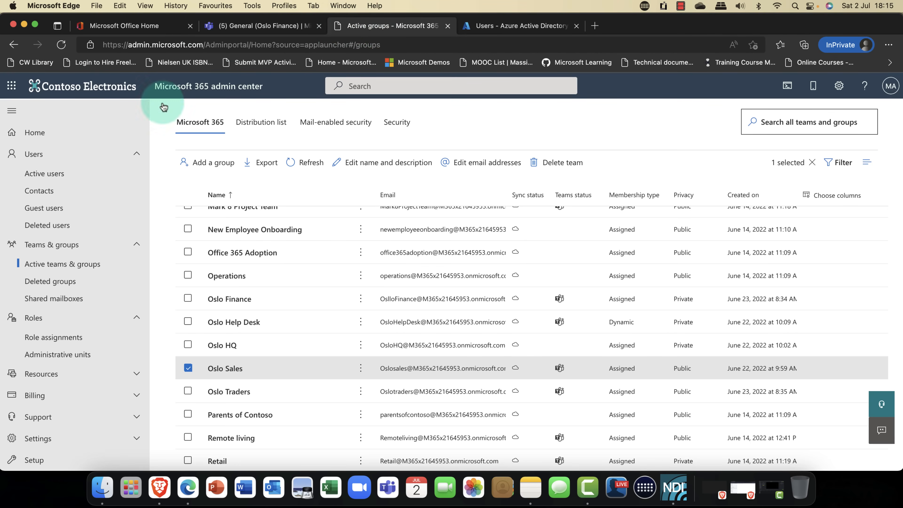
{"action": "left_click", "coordinate": [188, 369]}
{"action": "scroll", "coordinate": [55, 281], "scroll_direction": "down", "scroll_amount": 7}
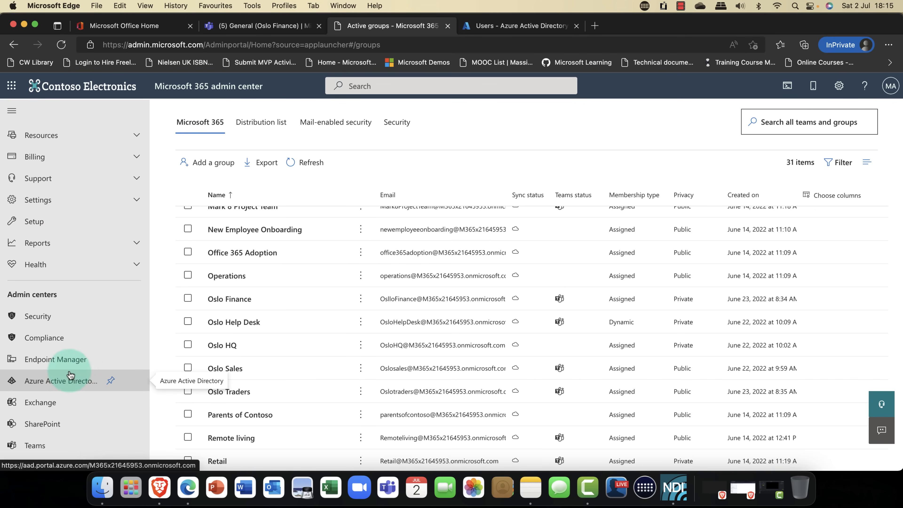
{"action": "left_click", "coordinate": [42, 445]}
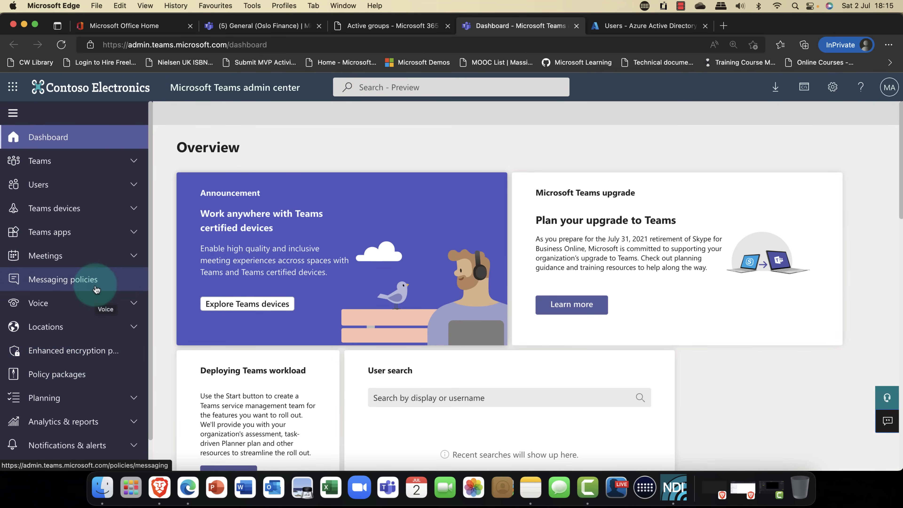
Examine the Teams external access settings for users, covering external domains, Teams accounts not managed by an organization, and Skype users
{"action": "left_click", "coordinate": [42, 185]}
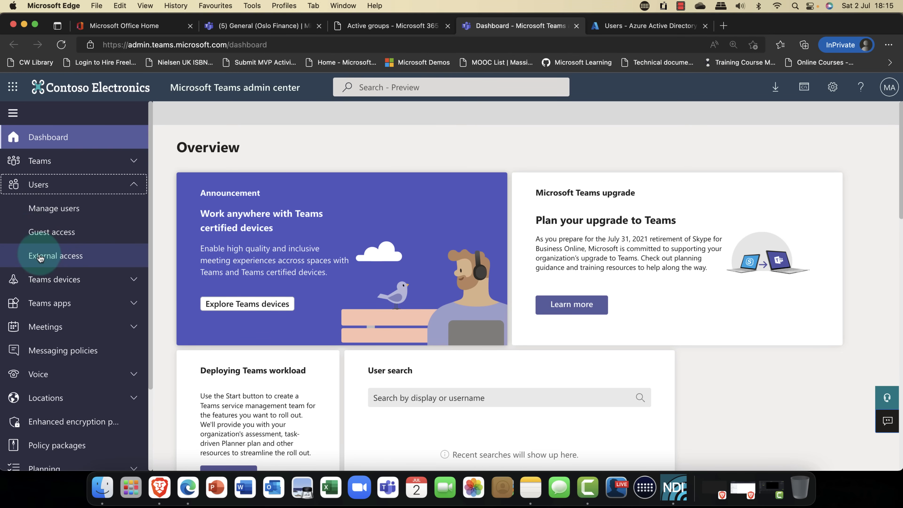
{"action": "left_click", "coordinate": [57, 258]}
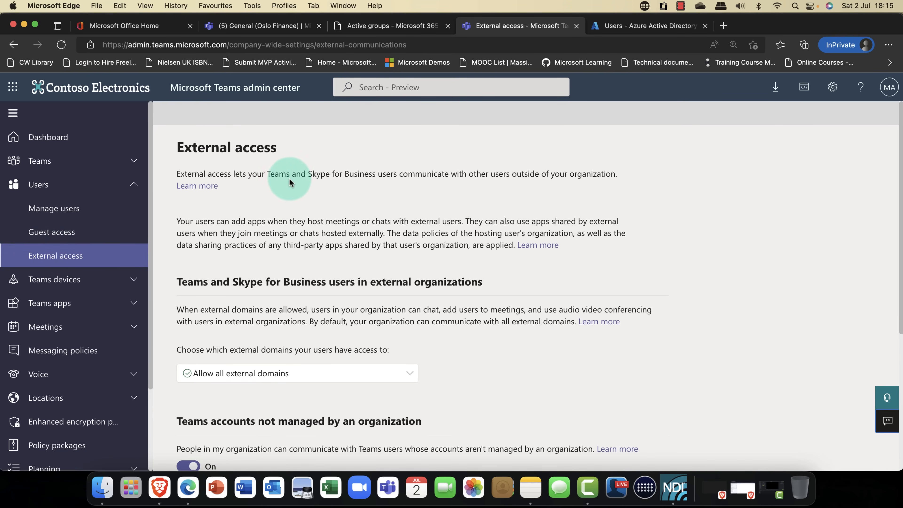
{"action": "double_click", "coordinate": [423, 173]}
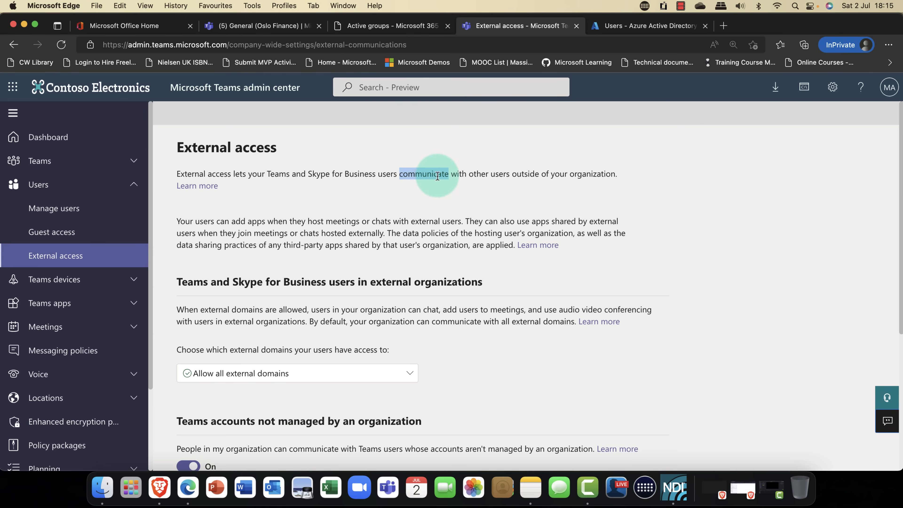
{"action": "left_click_drag", "start_coordinate": [448, 175], "coordinate": [441, 175]}
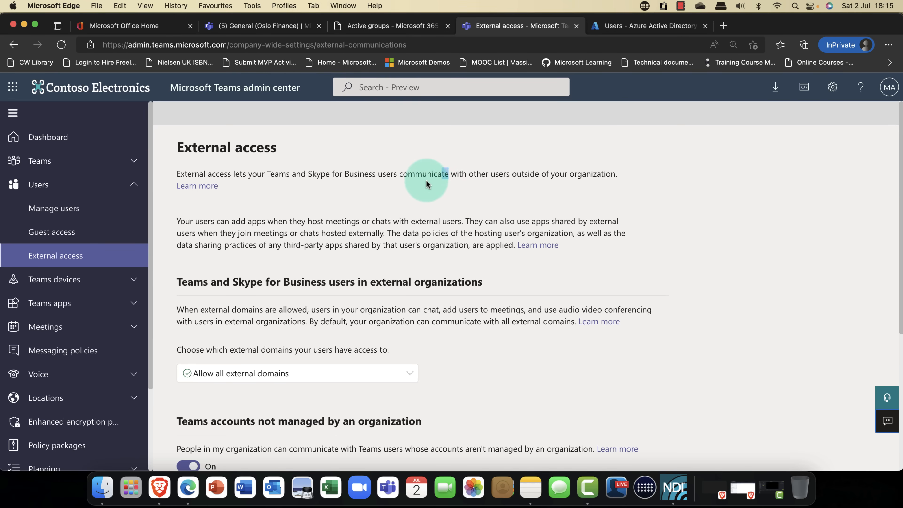
{"action": "scroll", "coordinate": [379, 229], "scroll_direction": "down", "scroll_amount": 2}
{"action": "scroll", "coordinate": [379, 229], "scroll_direction": "down", "scroll_amount": 1}
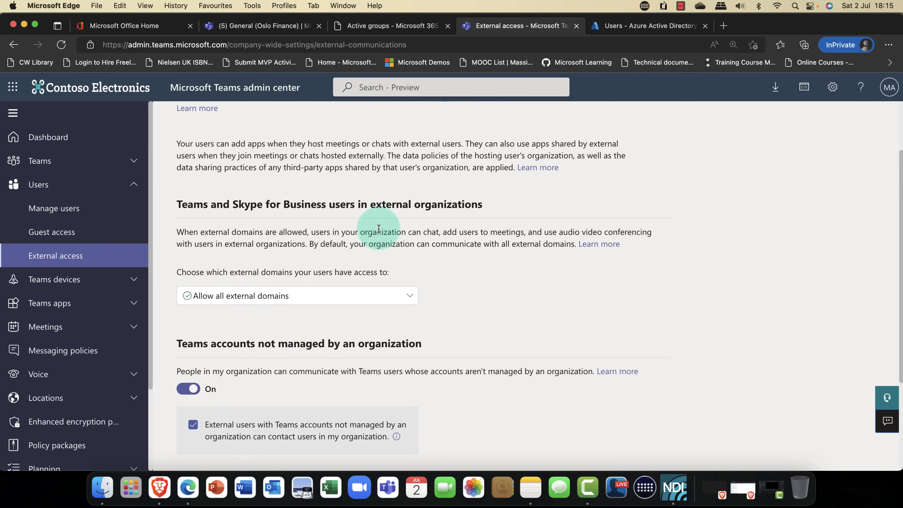
{"action": "scroll", "coordinate": [379, 229], "scroll_direction": "down", "scroll_amount": 4}
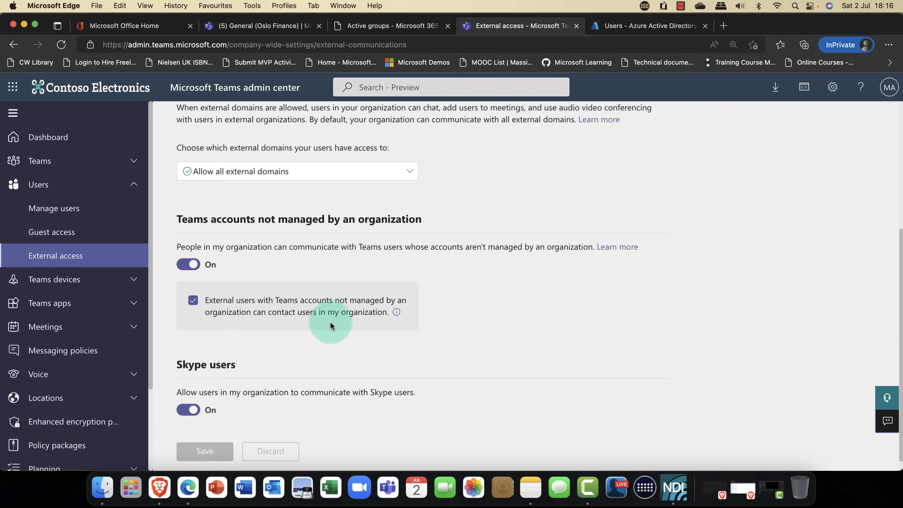
{"action": "scroll", "coordinate": [328, 323], "scroll_direction": "up", "scroll_amount": 1}
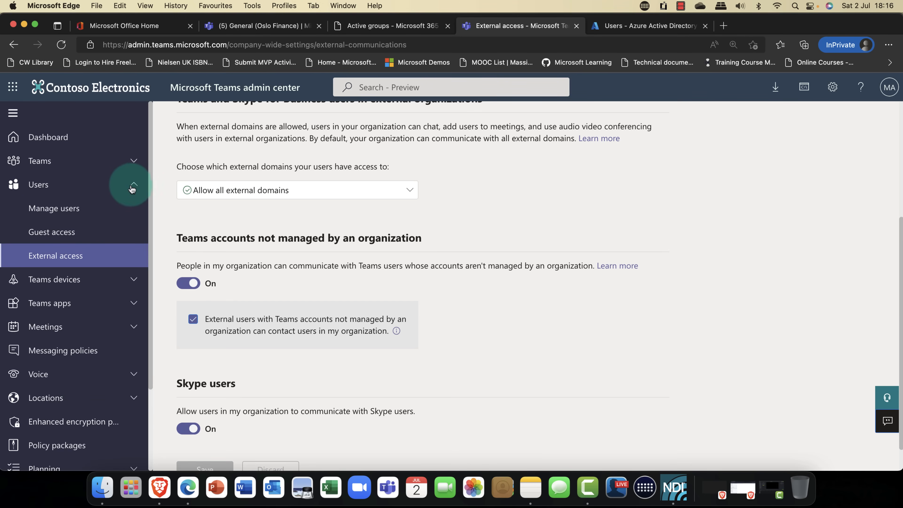
Open the Global (Org-wide default) enhanced encryption policy for Teams
{"action": "scroll", "coordinate": [64, 290], "scroll_direction": "down", "scroll_amount": 3}
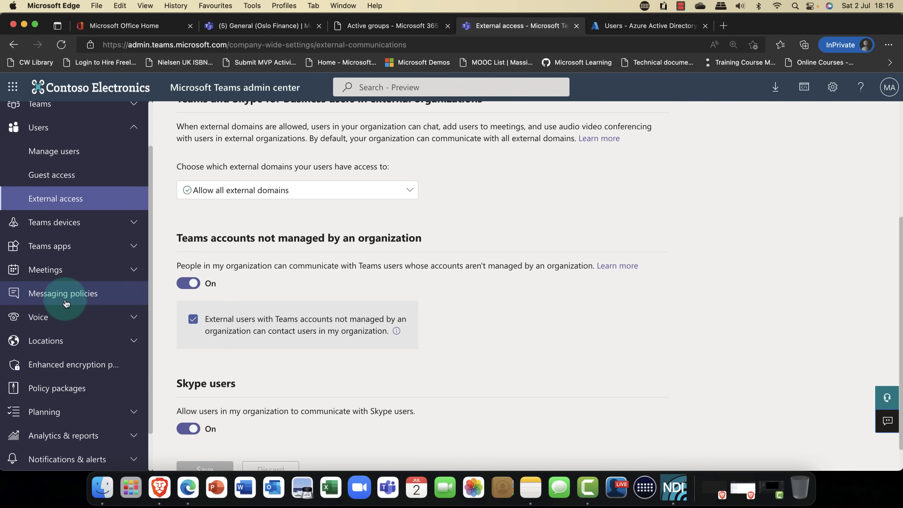
{"action": "left_click", "coordinate": [50, 364]}
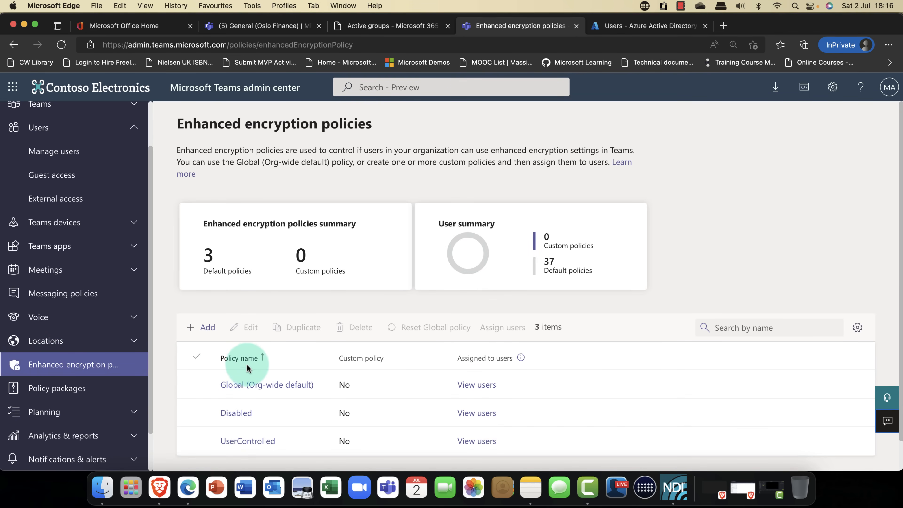
{"action": "left_click", "coordinate": [269, 386]}
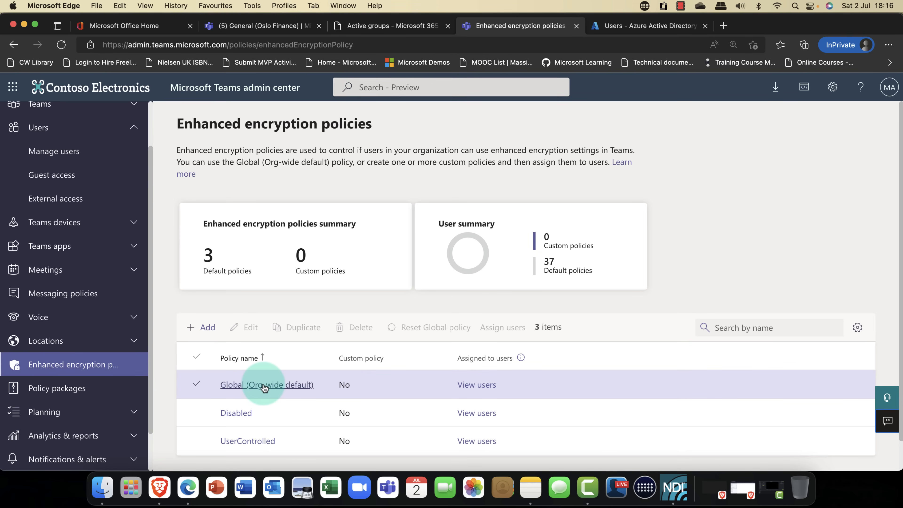
{"action": "scroll", "coordinate": [264, 387], "scroll_direction": "down", "scroll_amount": 1}
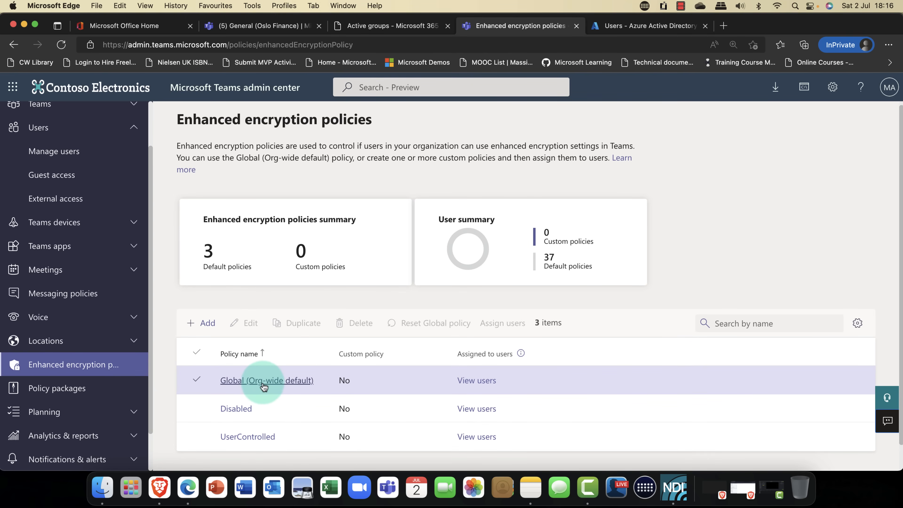
{"action": "left_click", "coordinate": [264, 382]}
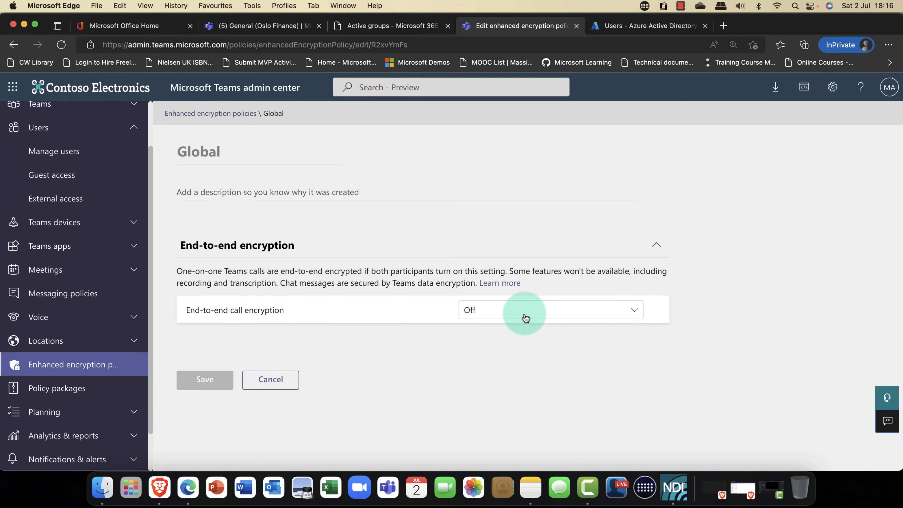
Try setting end-to-end call encryption to "Off, but users can turn it on" in the Global policy, and discard the change
{"action": "left_click", "coordinate": [636, 313]}
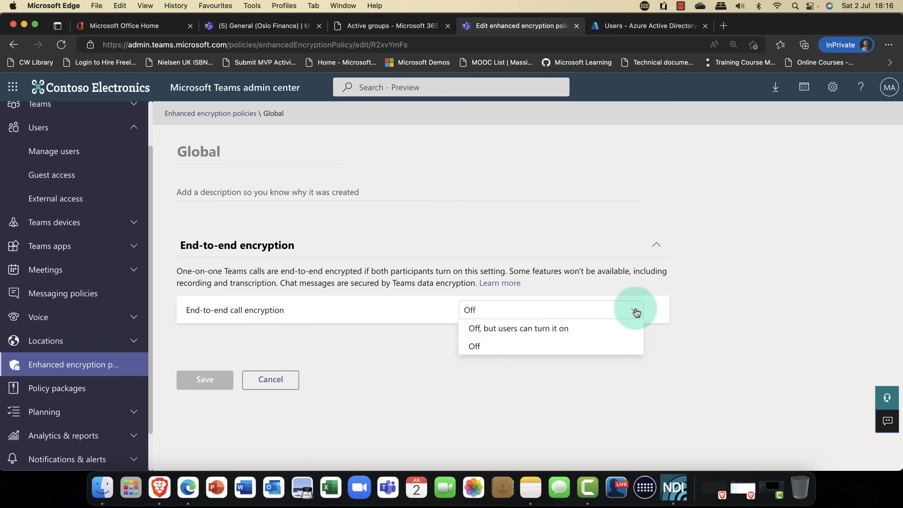
{"action": "left_click", "coordinate": [563, 330]}
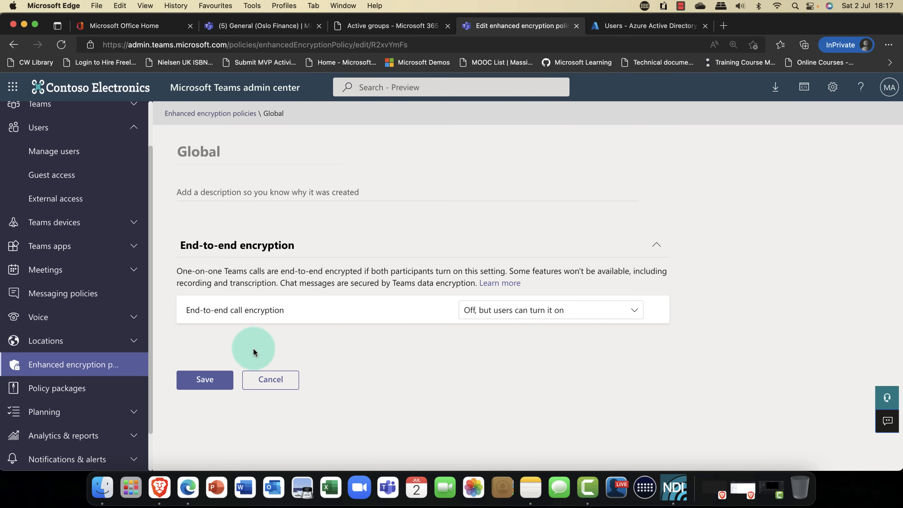
{"action": "left_click", "coordinate": [288, 382]}
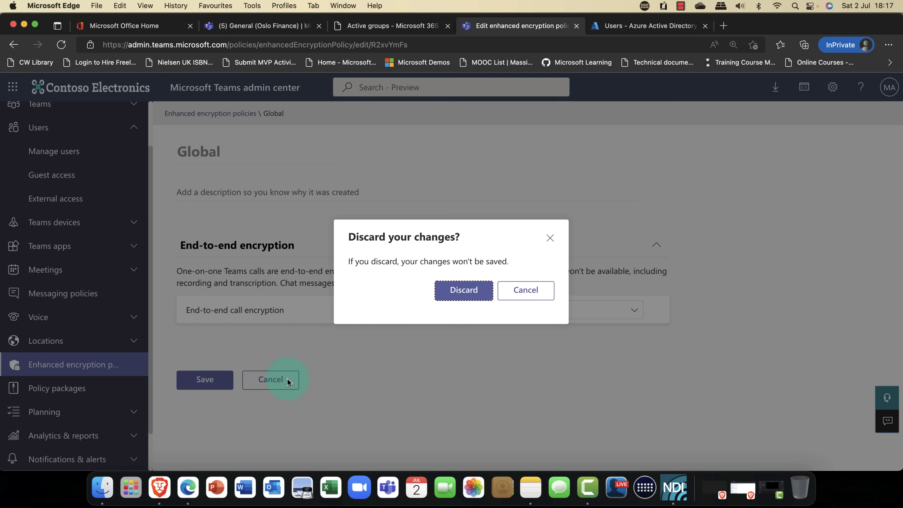
{"action": "left_click", "coordinate": [465, 294]}
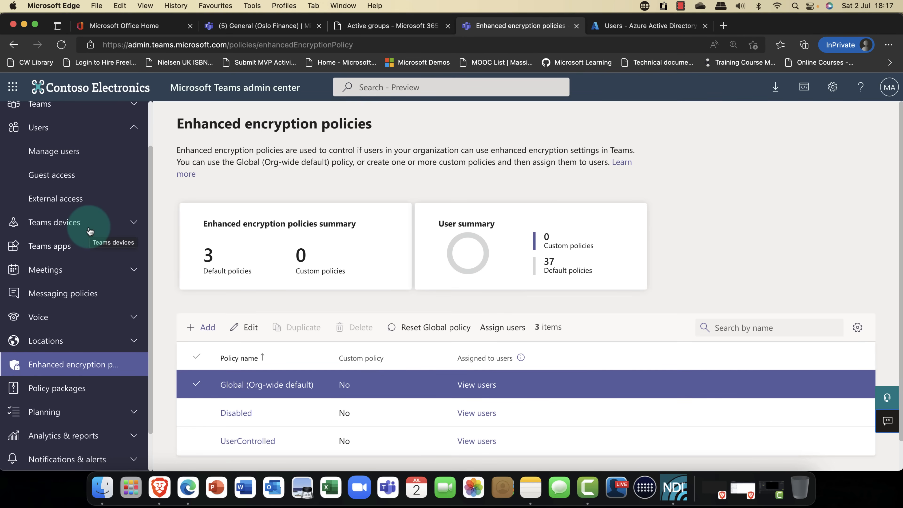
Open the Global (Org-wide default) Teams update policy to view its preview features setting
{"action": "scroll", "coordinate": [88, 232], "scroll_direction": "up", "scroll_amount": 3}
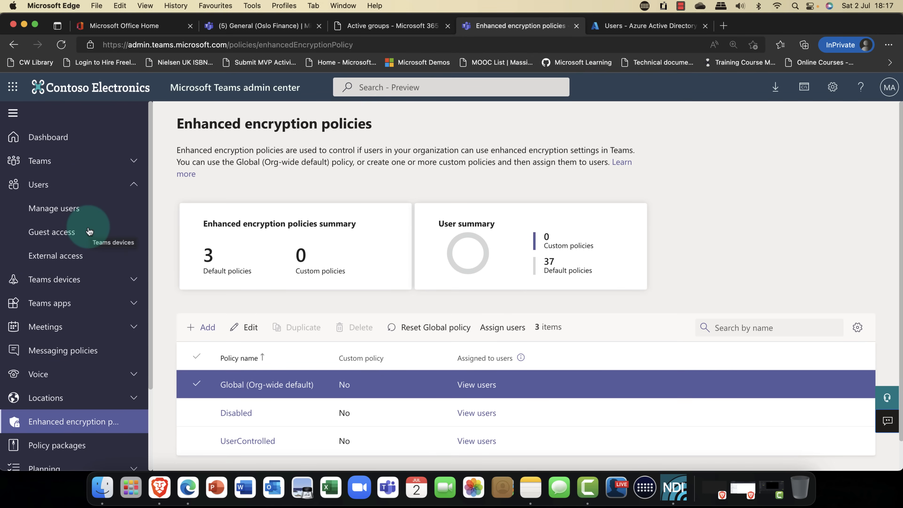
{"action": "left_click", "coordinate": [134, 185]}
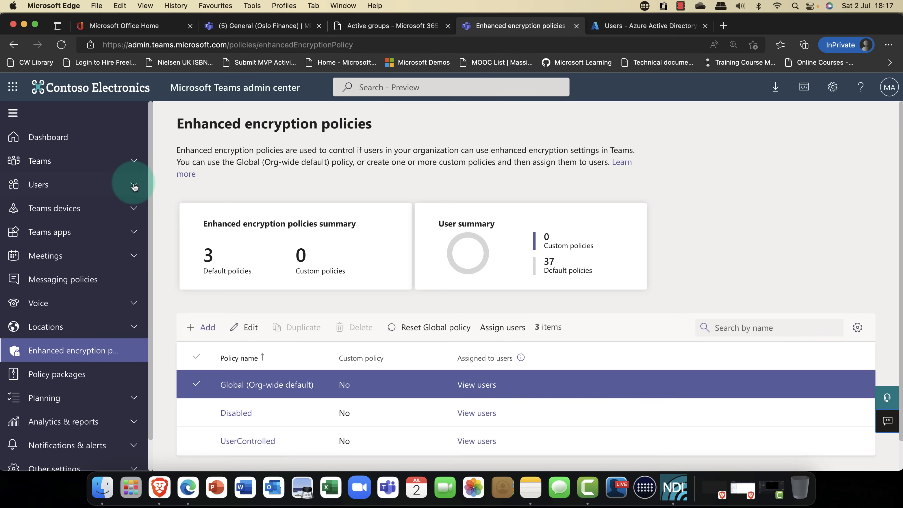
{"action": "left_click", "coordinate": [134, 162]}
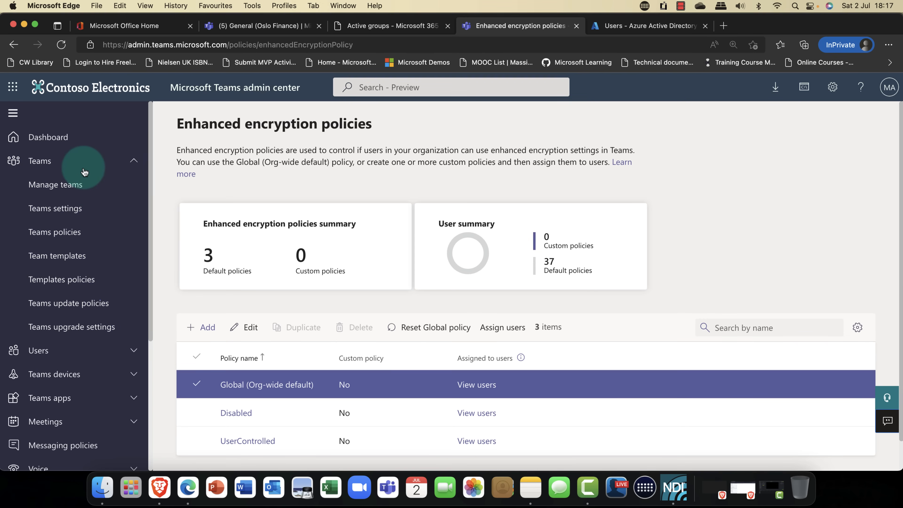
{"action": "left_click", "coordinate": [57, 309]}
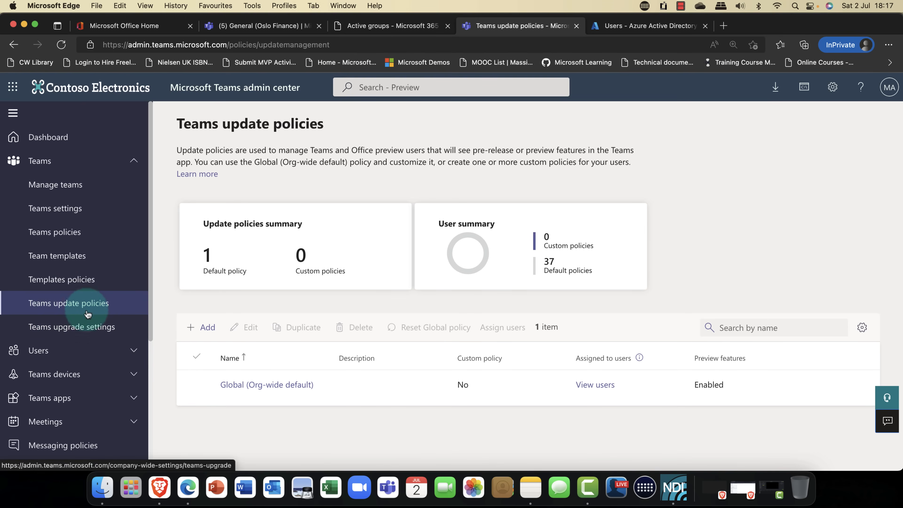
{"action": "left_click", "coordinate": [244, 388]}
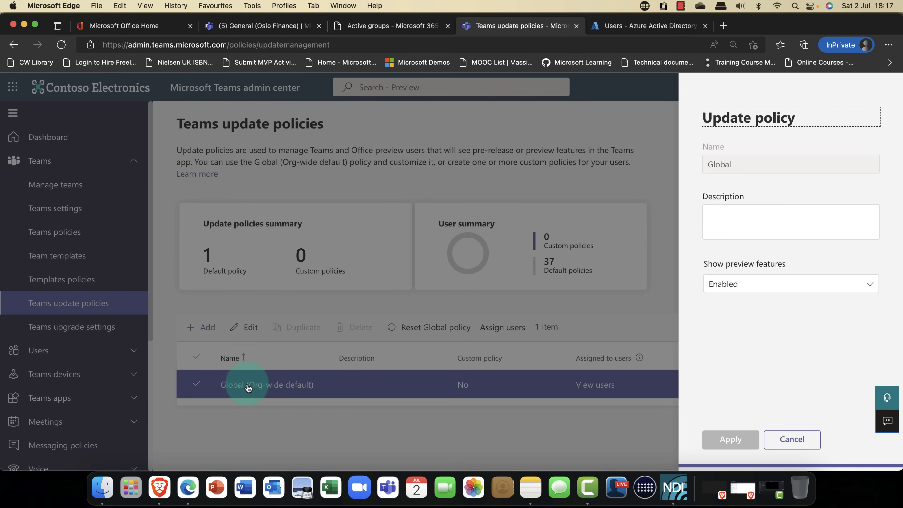
View the available "Show preview features" options in the Global update policy, and close it without applying changes
{"action": "left_click", "coordinate": [755, 284]}
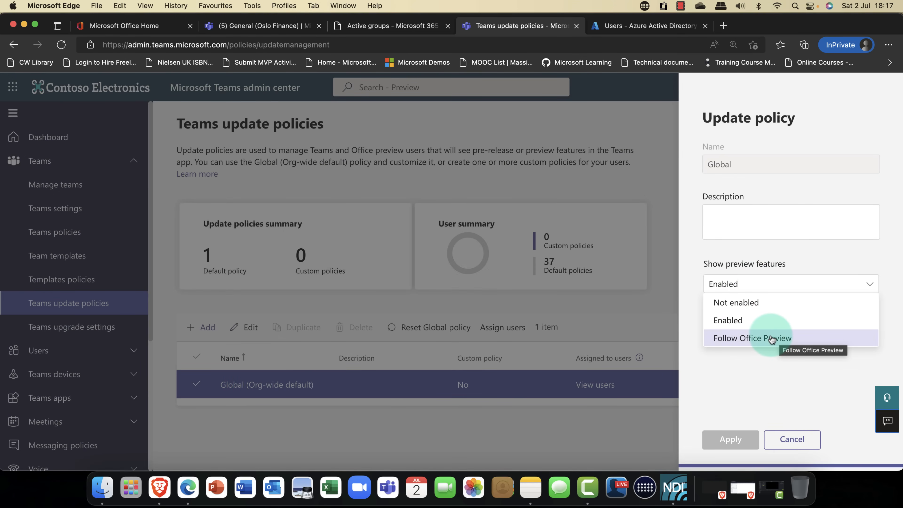
{"action": "left_click", "coordinate": [761, 323]}
{"action": "left_click", "coordinate": [796, 439]}
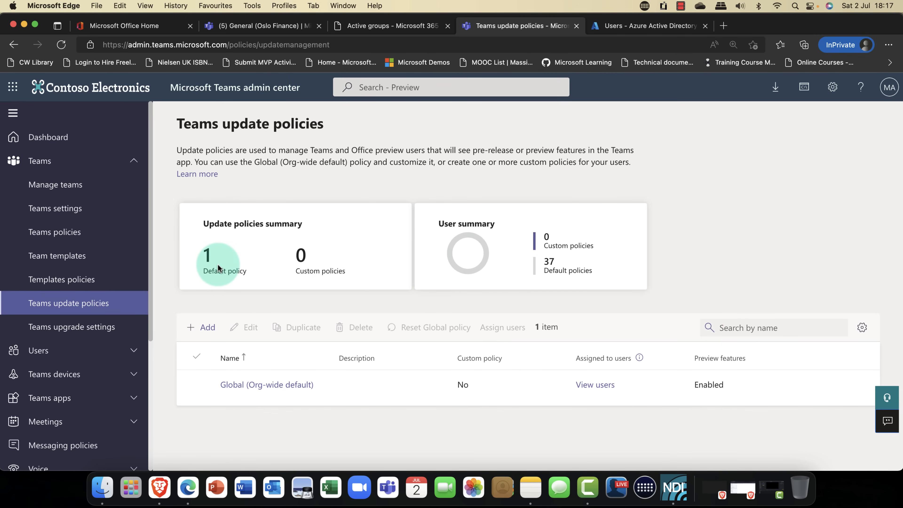
Review the private, shared and external channel settings in the Global (Org-wide default) Teams policy, and close the Teams admin center
{"action": "left_click", "coordinate": [75, 312]}
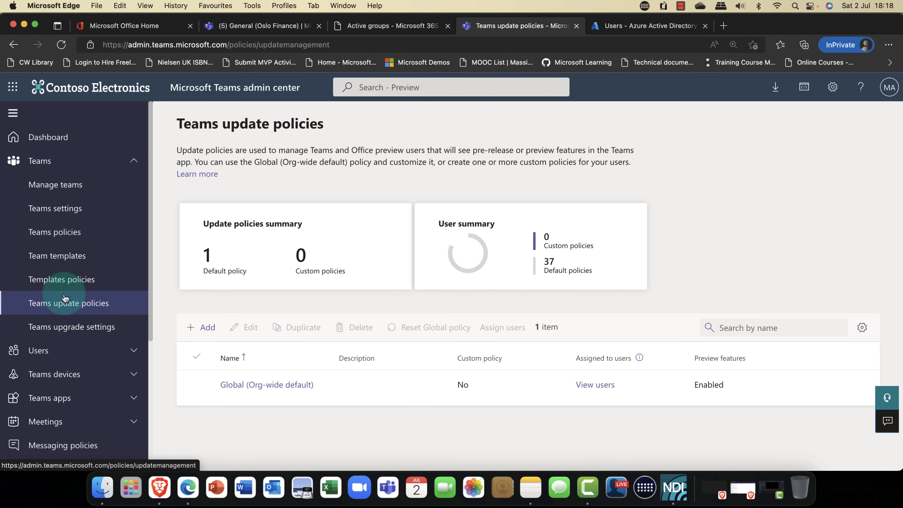
{"action": "left_click", "coordinate": [59, 244]}
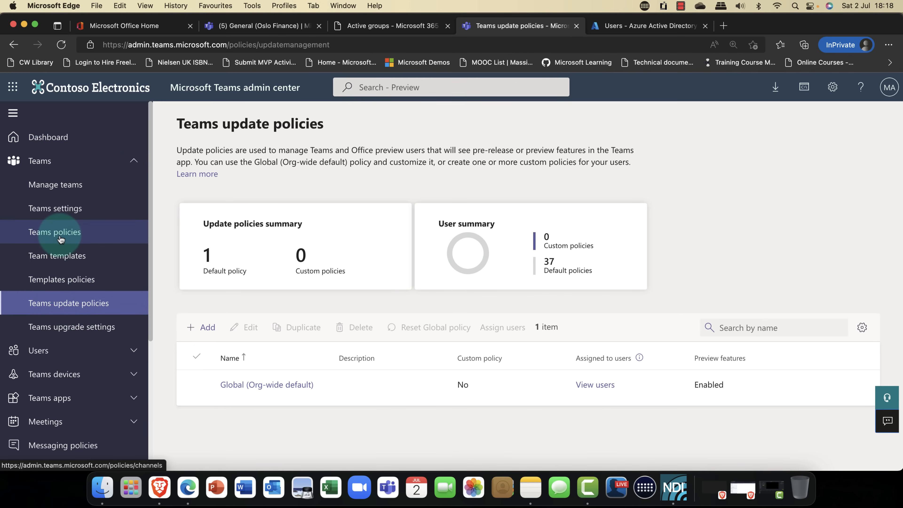
{"action": "left_click", "coordinate": [60, 233]}
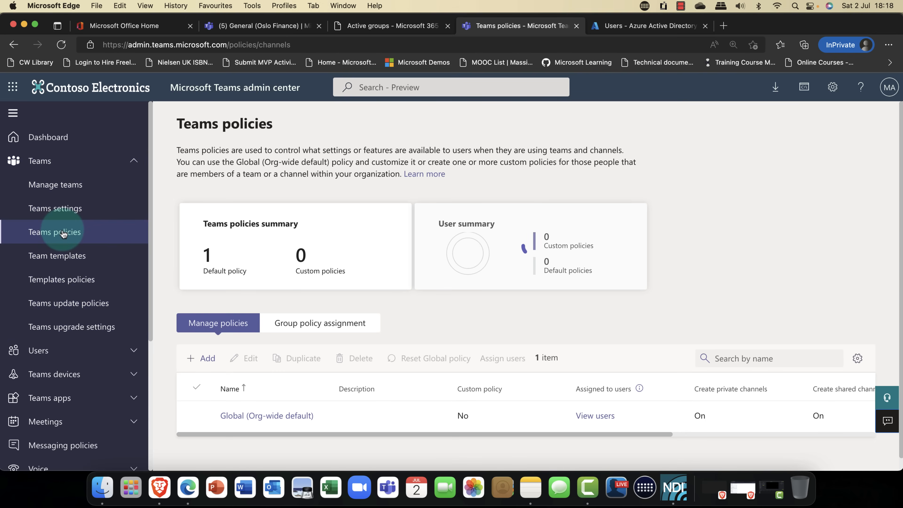
{"action": "left_click", "coordinate": [232, 416]}
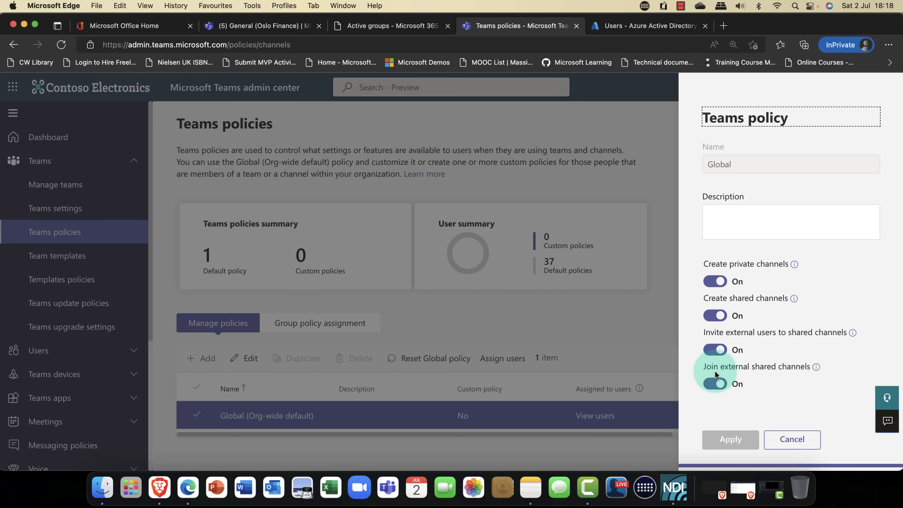
{"action": "left_click", "coordinate": [791, 440]}
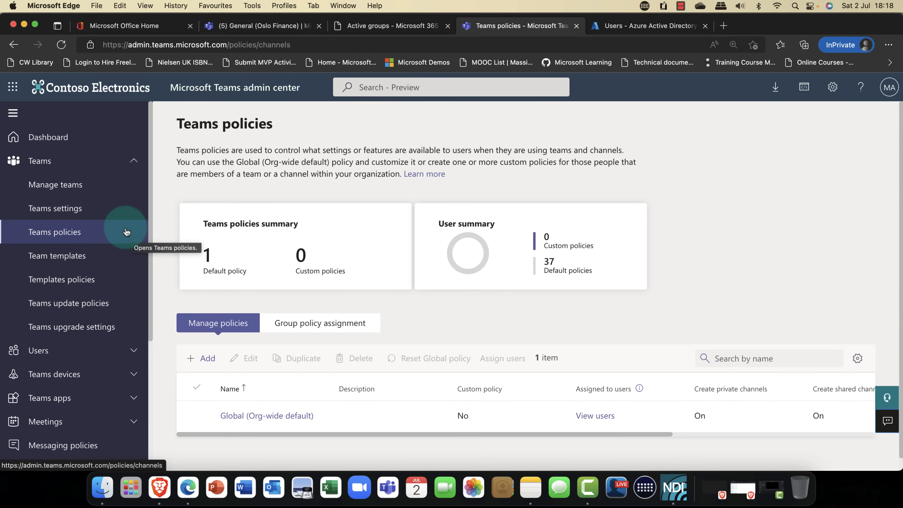
{"action": "left_click", "coordinate": [128, 169]}
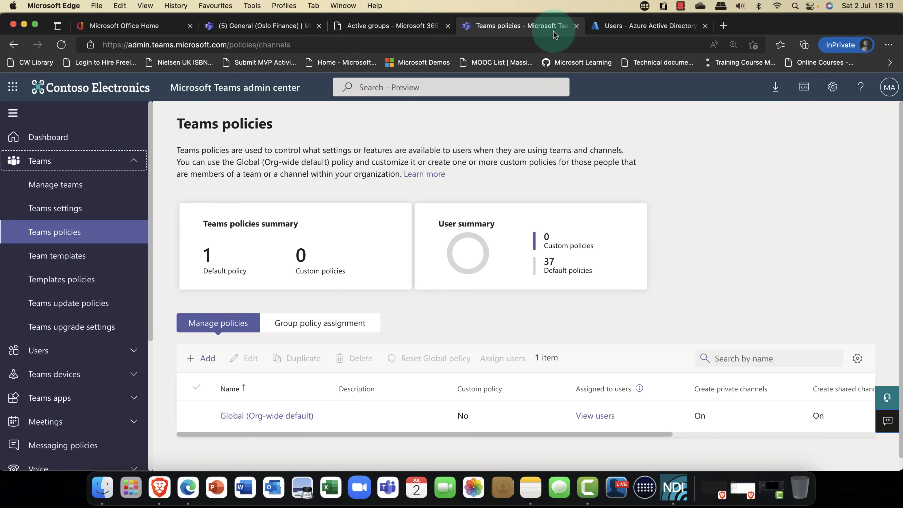
{"action": "left_click", "coordinate": [579, 26]}
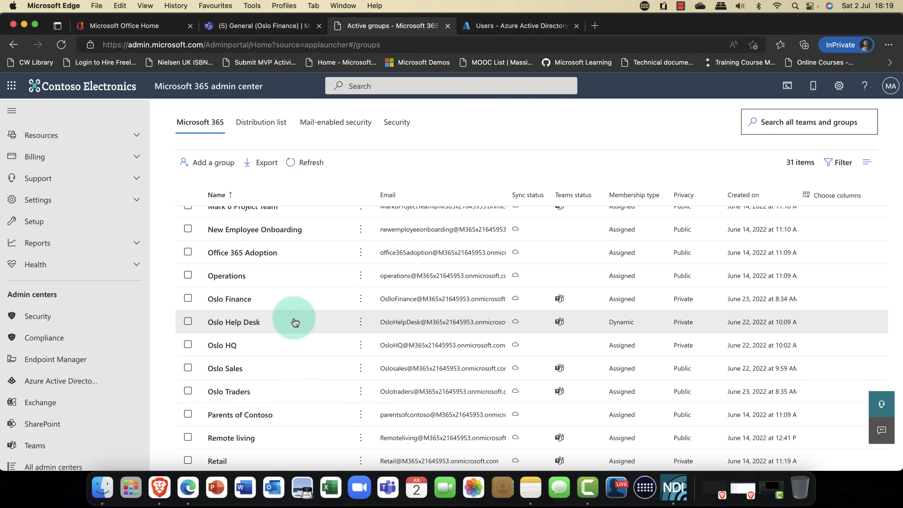
Try enabling copies of team emails and events to members' inboxes for the Oslo Sales team, and close its settings without saving
{"action": "left_click", "coordinate": [225, 369]}
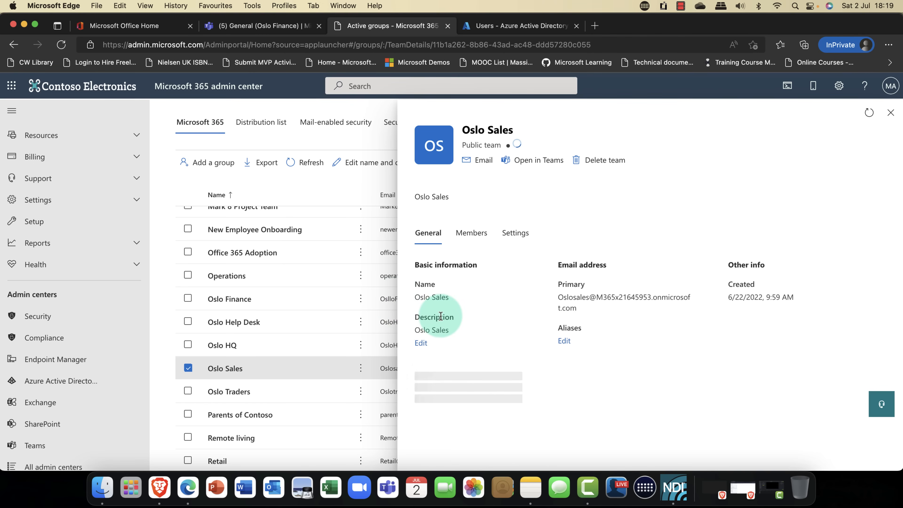
{"action": "left_click", "coordinate": [520, 232]}
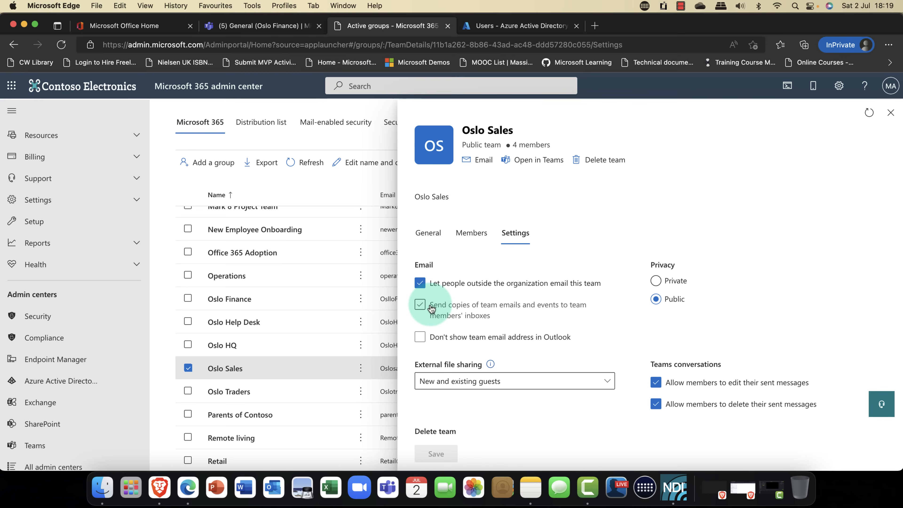
{"action": "left_click", "coordinate": [414, 303]}
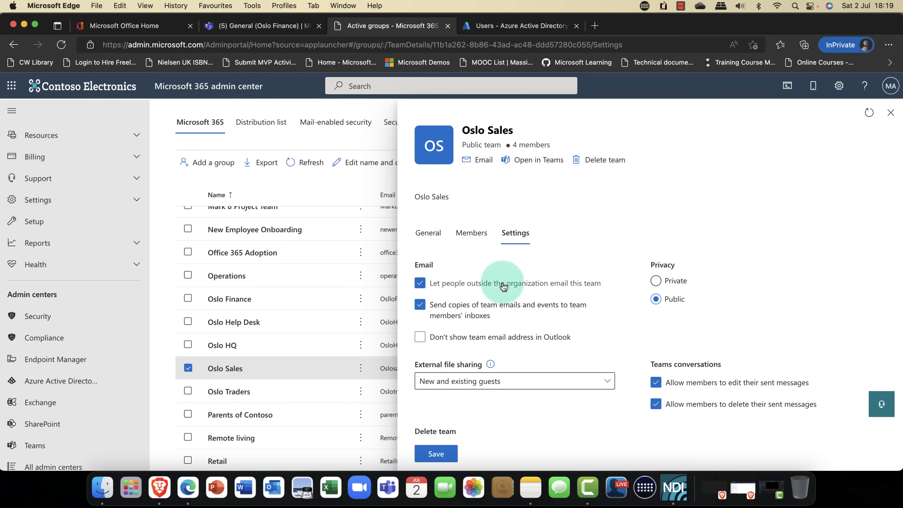
{"action": "left_click", "coordinate": [891, 114]}
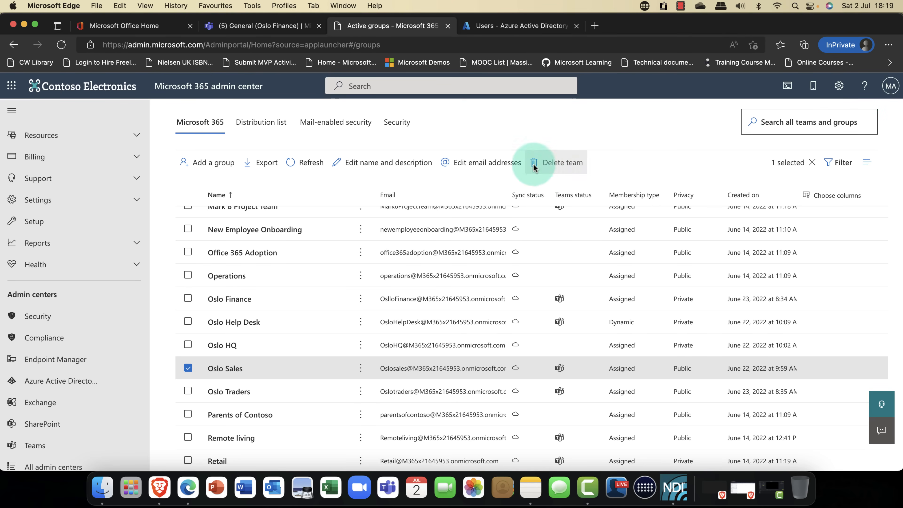
Switch to Microsoft Teams and turn off Public preview
{"action": "left_click", "coordinate": [256, 32]}
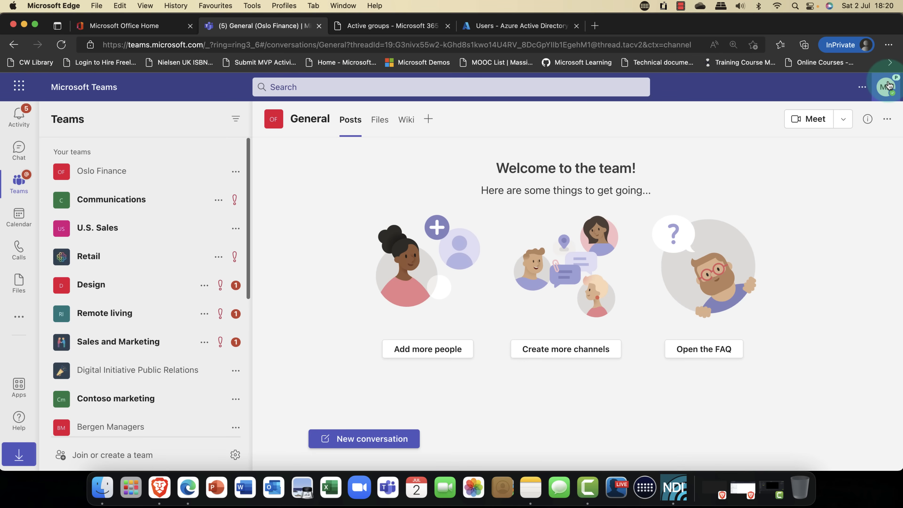
{"action": "left_click", "coordinate": [860, 90]}
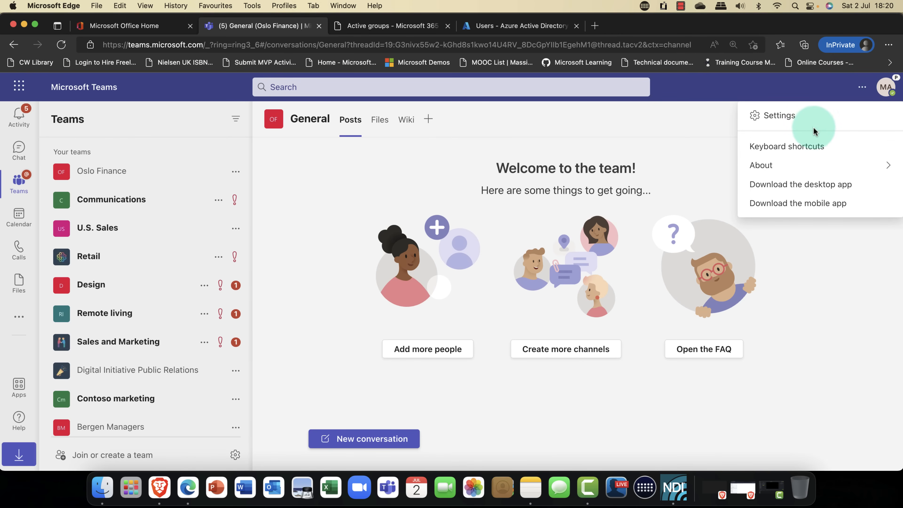
{"action": "mouse_move", "coordinate": [806, 171]}
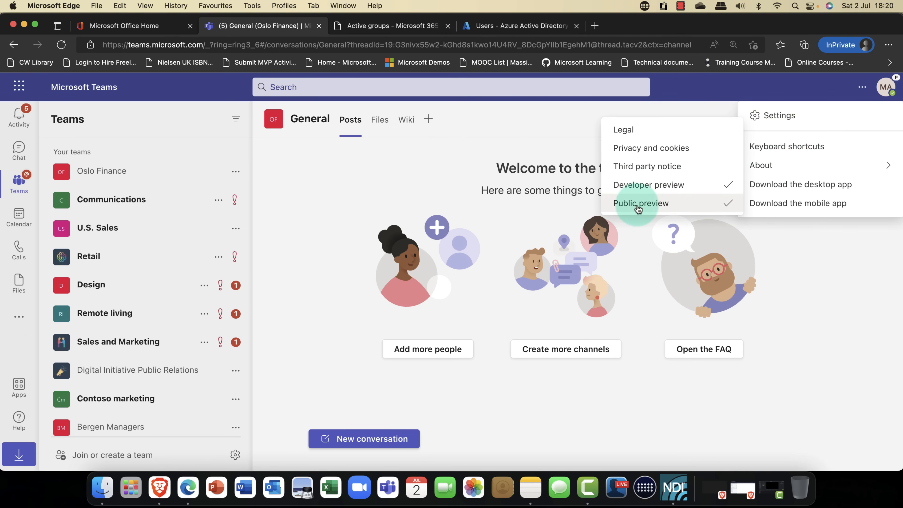
{"action": "left_click", "coordinate": [681, 205]}
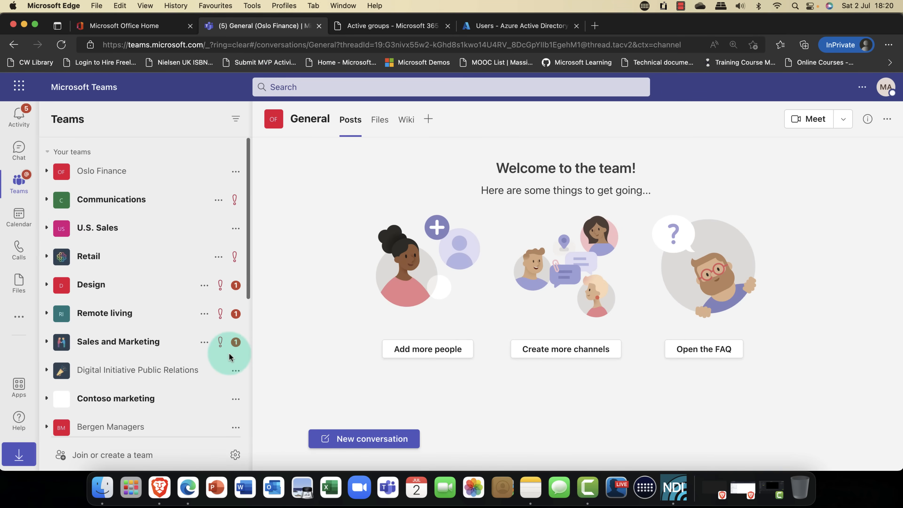
Check the privacy options offered when creating a channel for the Oslo Sales team, and close the form without adding a channel
{"action": "scroll", "coordinate": [214, 349], "scroll_direction": "down", "scroll_amount": 5}
{"action": "scroll", "coordinate": [214, 349], "scroll_direction": "down", "scroll_amount": 3}
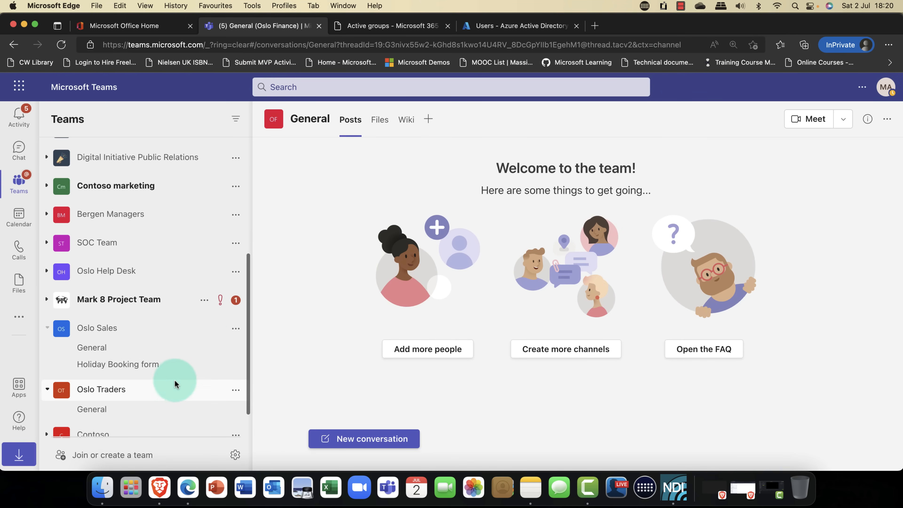
{"action": "scroll", "coordinate": [177, 379], "scroll_direction": "down", "scroll_amount": 2}
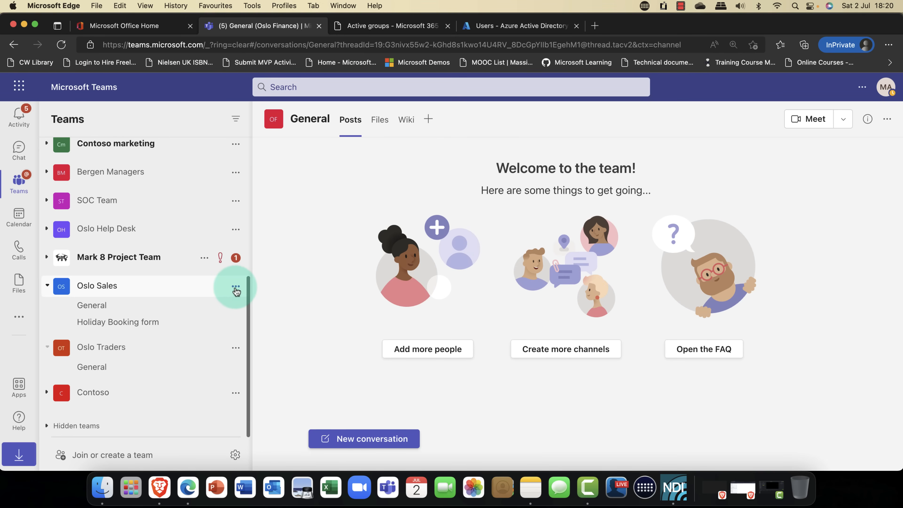
{"action": "left_click", "coordinate": [236, 287]}
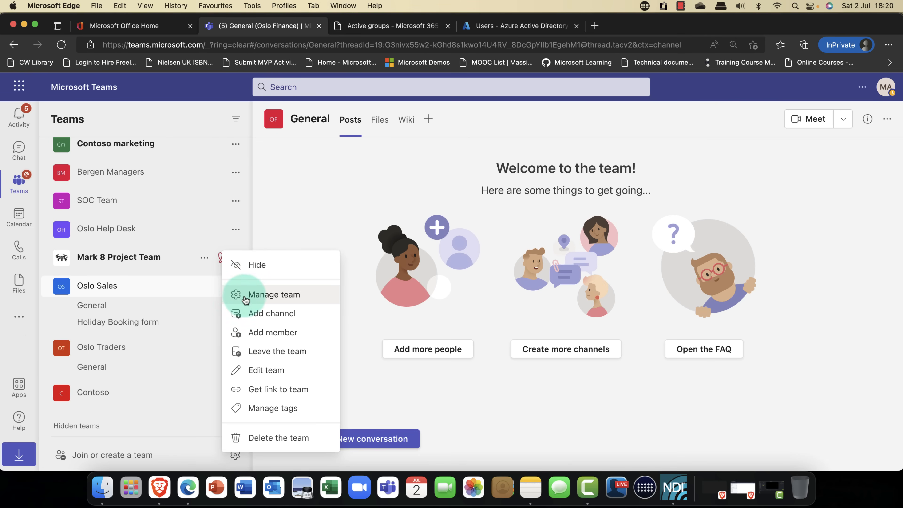
{"action": "left_click", "coordinate": [258, 315]}
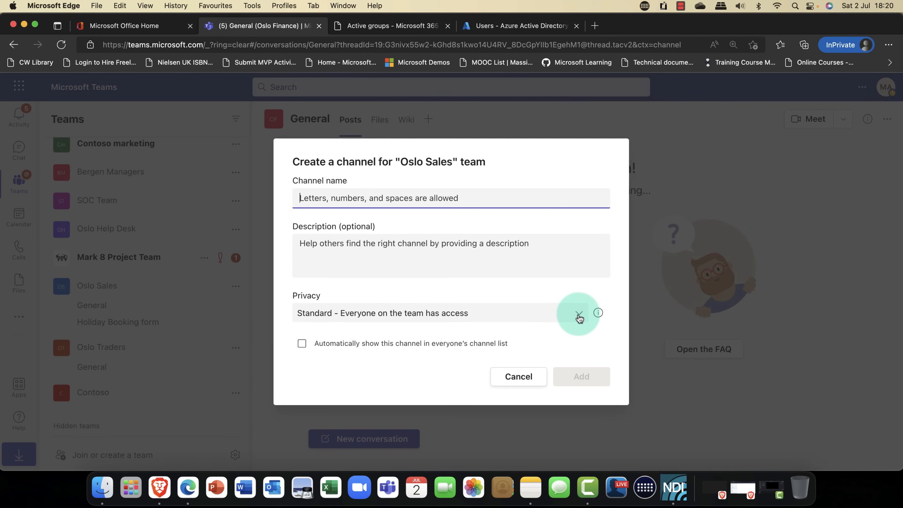
{"action": "left_click", "coordinate": [579, 313]}
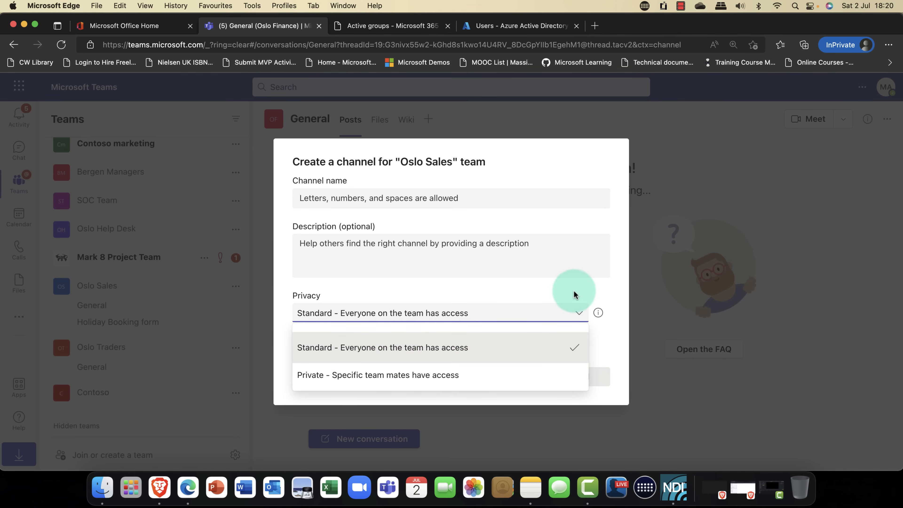
{"action": "left_click", "coordinate": [575, 299]}
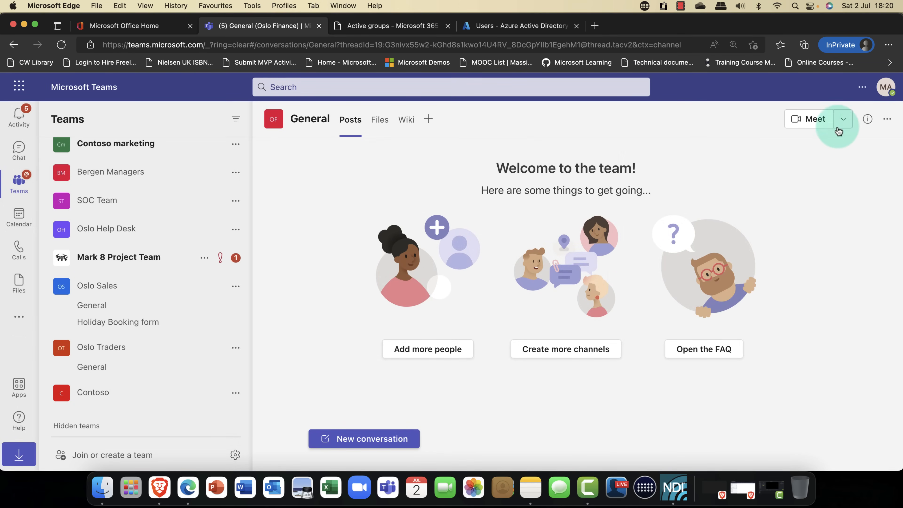
Switch Microsoft Teams to Public preview and accept its terms
{"action": "left_click", "coordinate": [864, 90]}
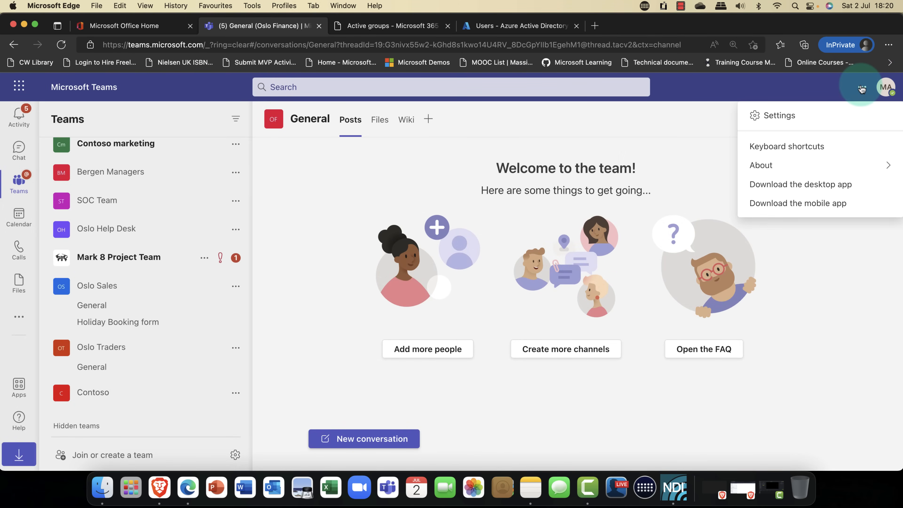
{"action": "mouse_move", "coordinate": [783, 168]}
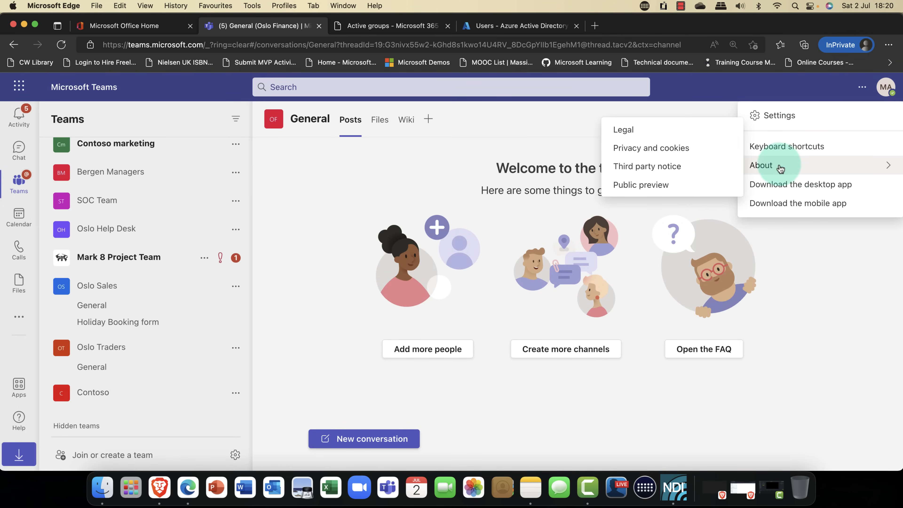
{"action": "left_click", "coordinate": [670, 184]}
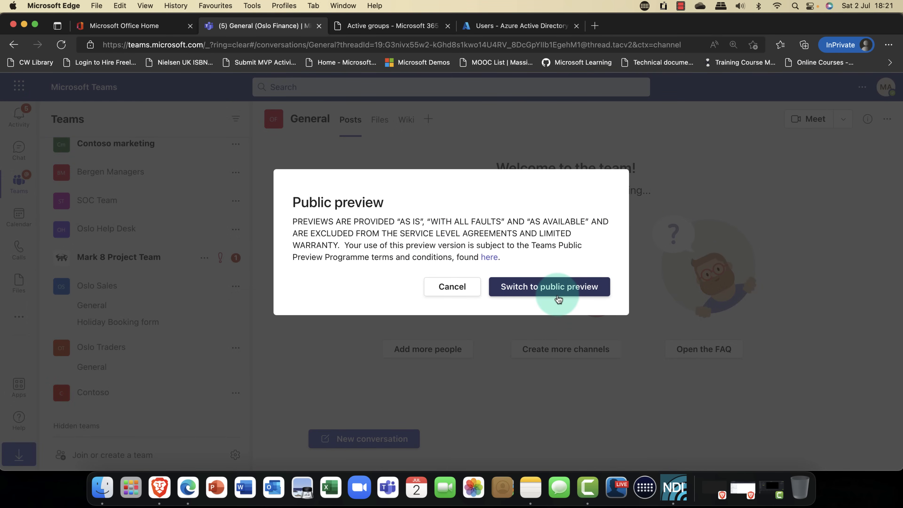
{"action": "left_click", "coordinate": [559, 298]}
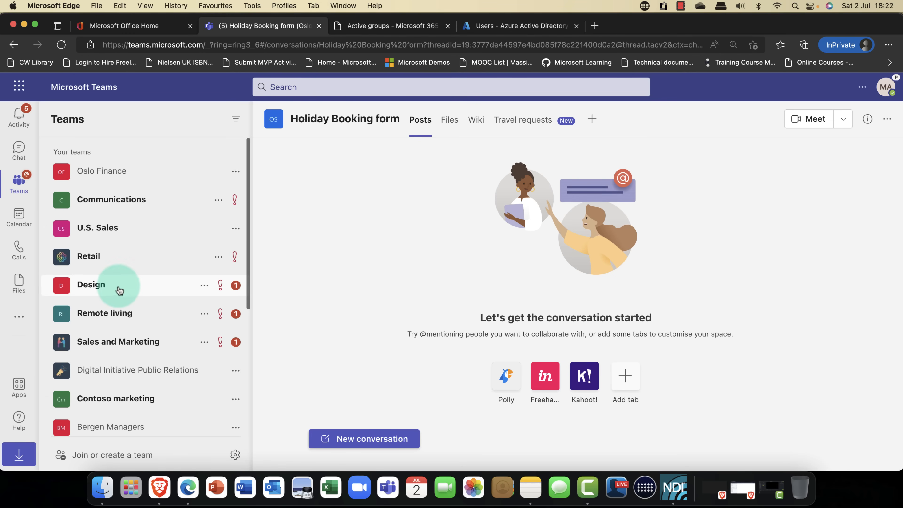
Expand the Oslo Sales team in the teams list to show its channels
{"action": "scroll", "coordinate": [182, 272], "scroll_direction": "down", "scroll_amount": 6}
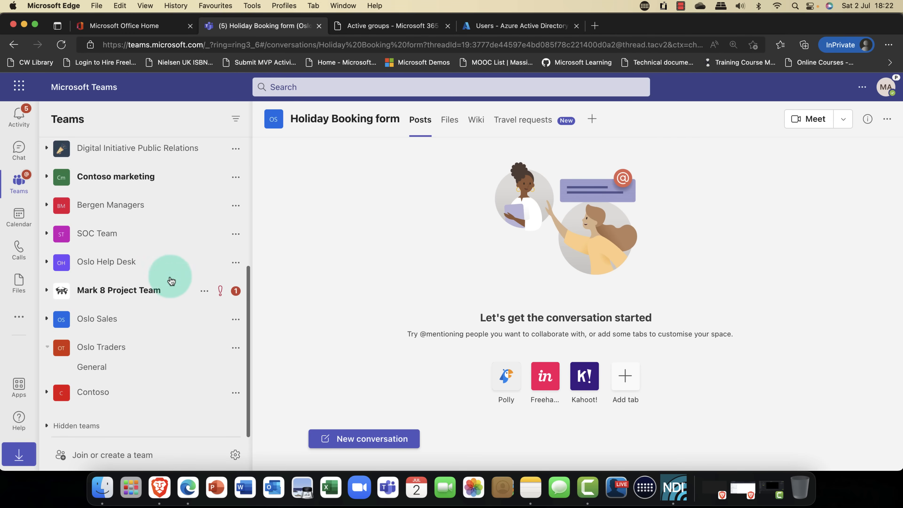
{"action": "left_click", "coordinate": [236, 320]}
{"action": "scroll", "coordinate": [237, 323], "scroll_direction": "up", "scroll_amount": 1}
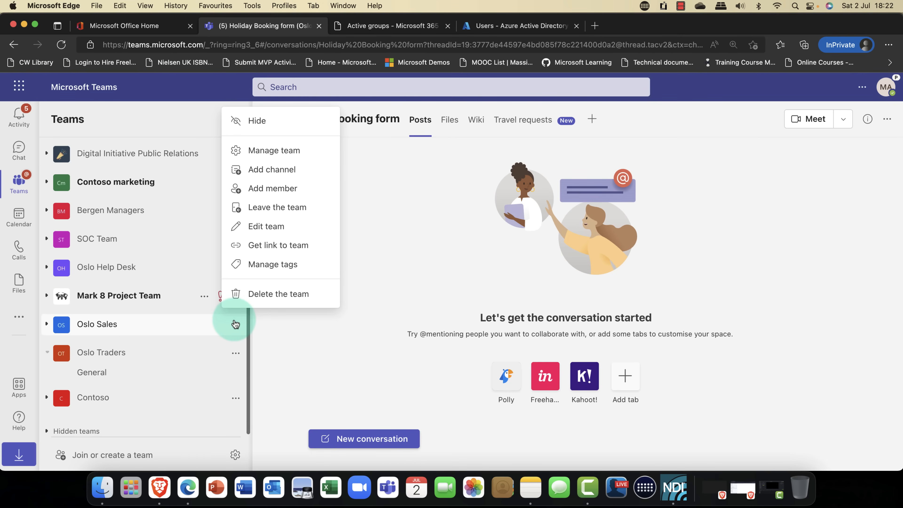
{"action": "left_click", "coordinate": [234, 324]}
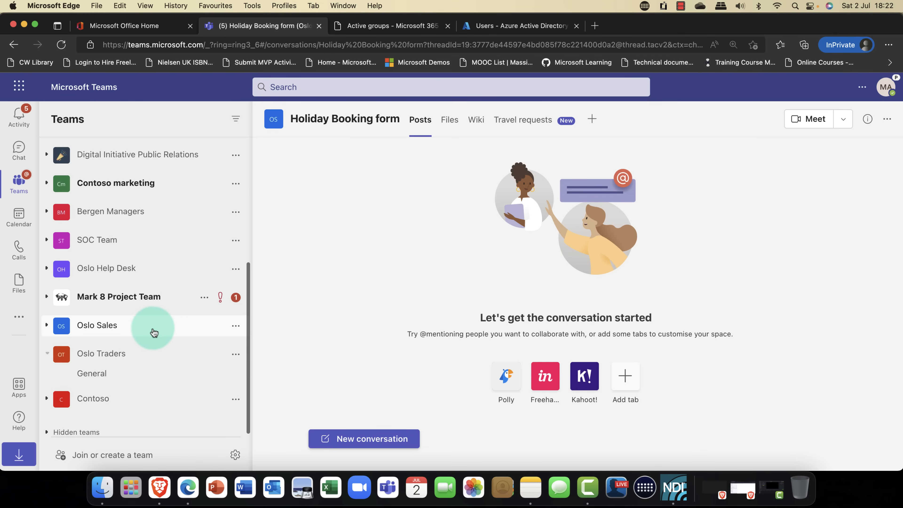
{"action": "left_click", "coordinate": [112, 326]}
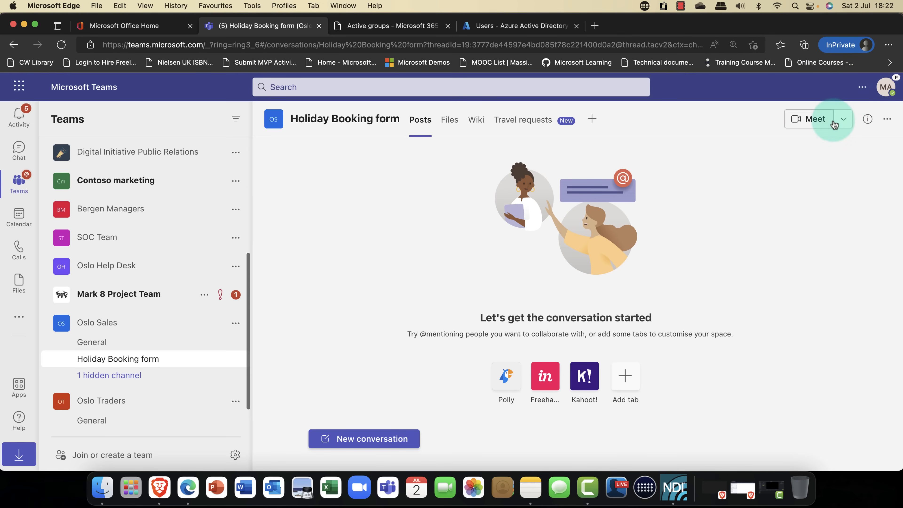
Create a channel named Oslo Colab in the Oslo Sales team with Shared privacy, shared with everyone on the team, and skip adding people
{"action": "left_click", "coordinate": [889, 120]}
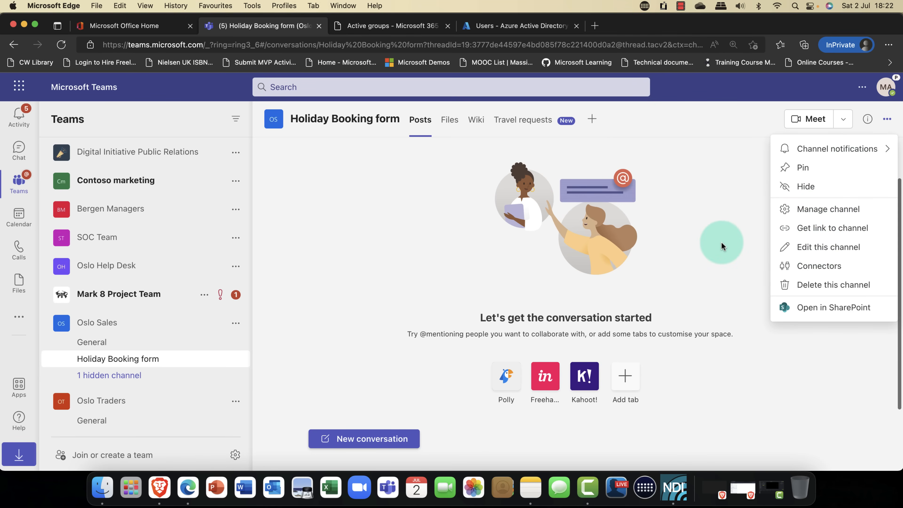
{"action": "left_click", "coordinate": [712, 244]}
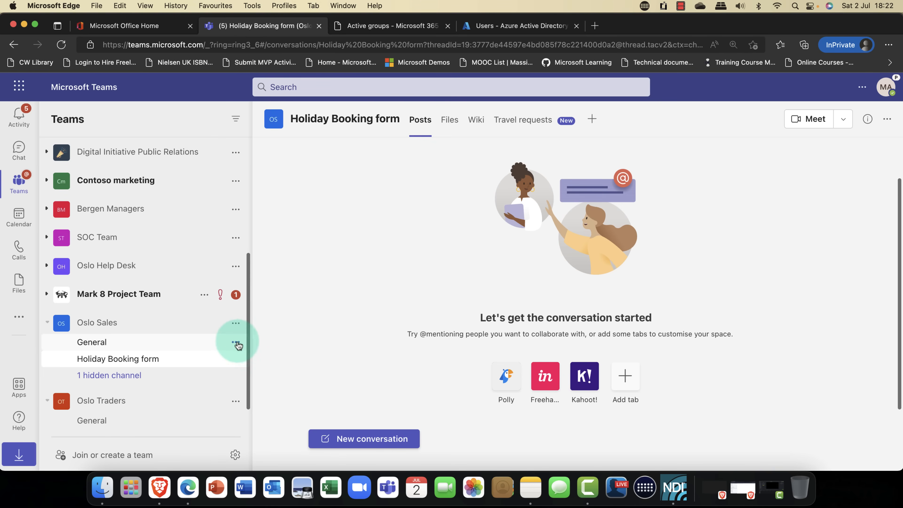
{"action": "left_click", "coordinate": [235, 324]}
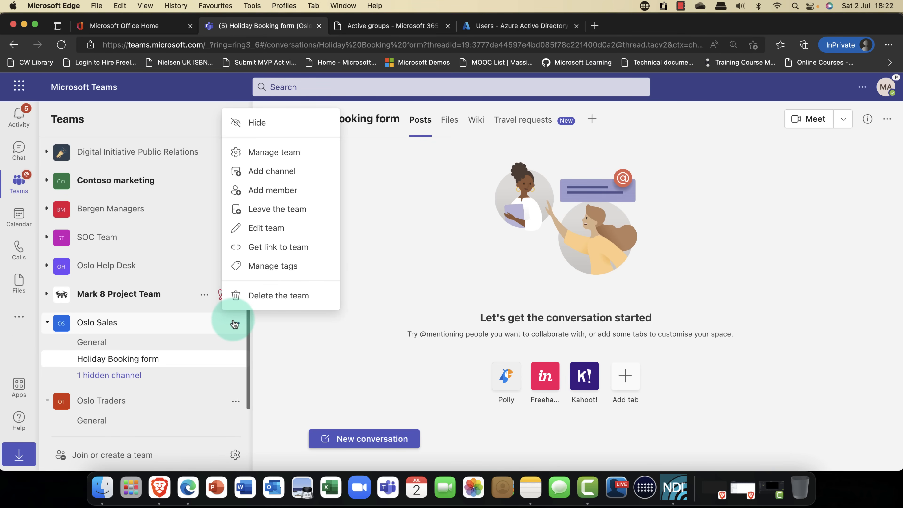
{"action": "left_click", "coordinate": [260, 175]}
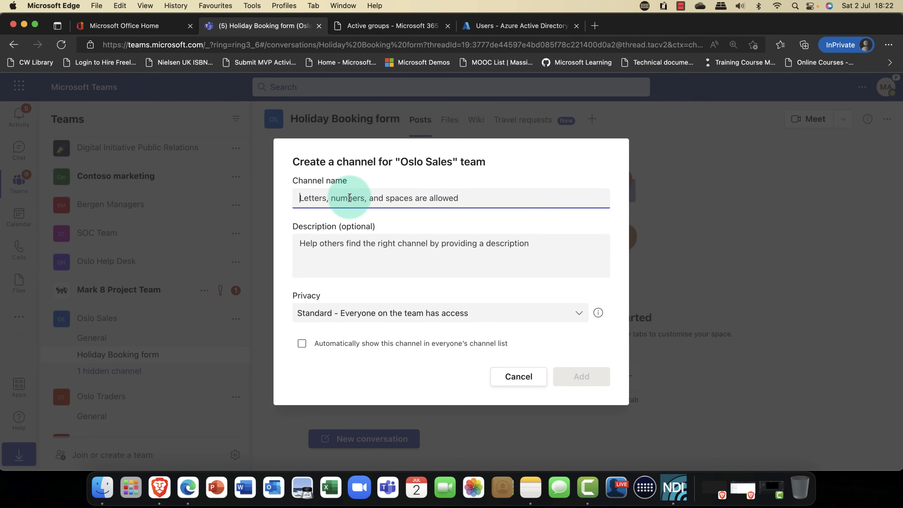
{"action": "type", "text": "Oslo Colab"}
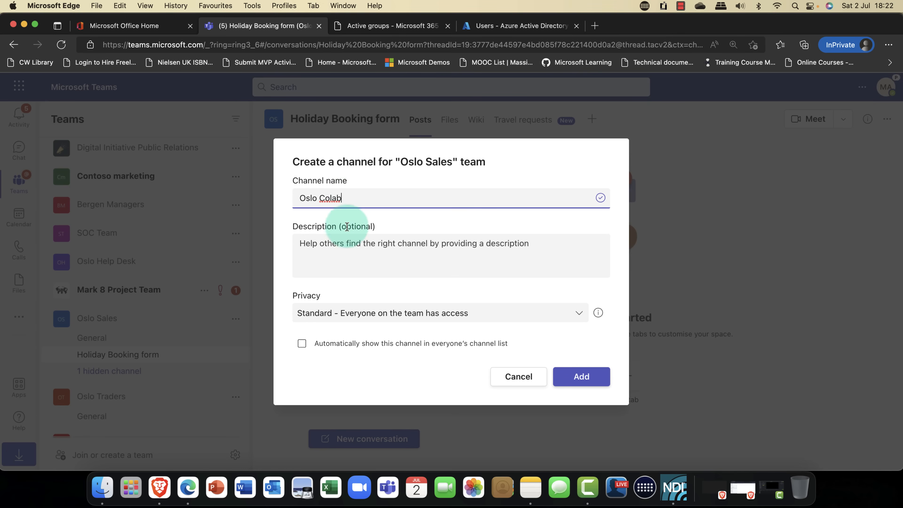
{"action": "left_click", "coordinate": [412, 321]}
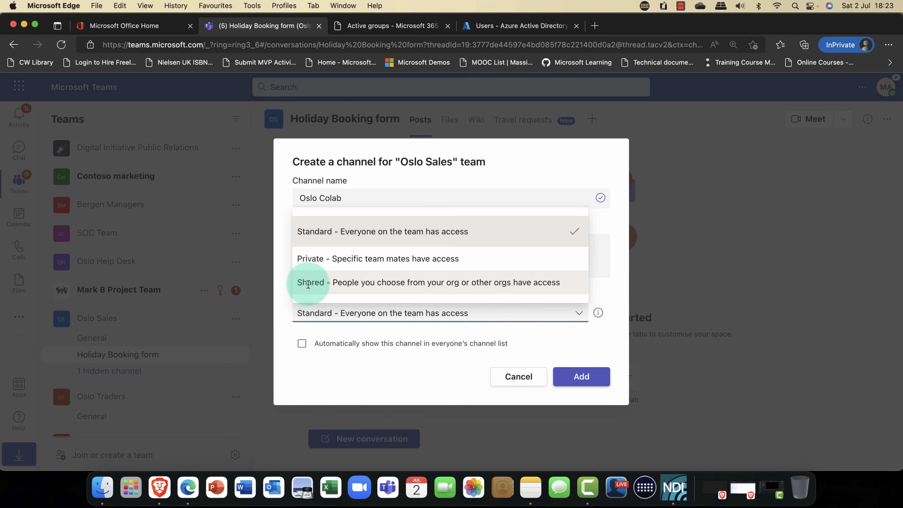
{"action": "left_click", "coordinate": [336, 283]}
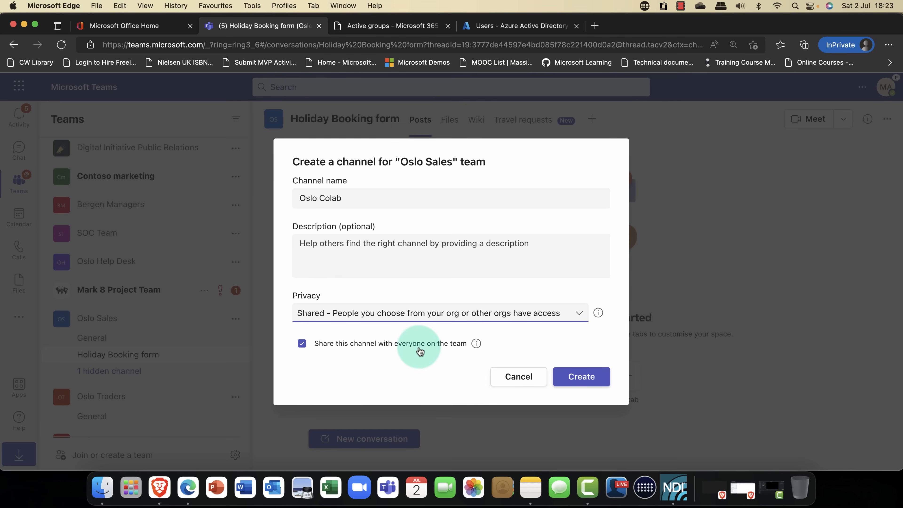
{"action": "left_click", "coordinate": [376, 345]}
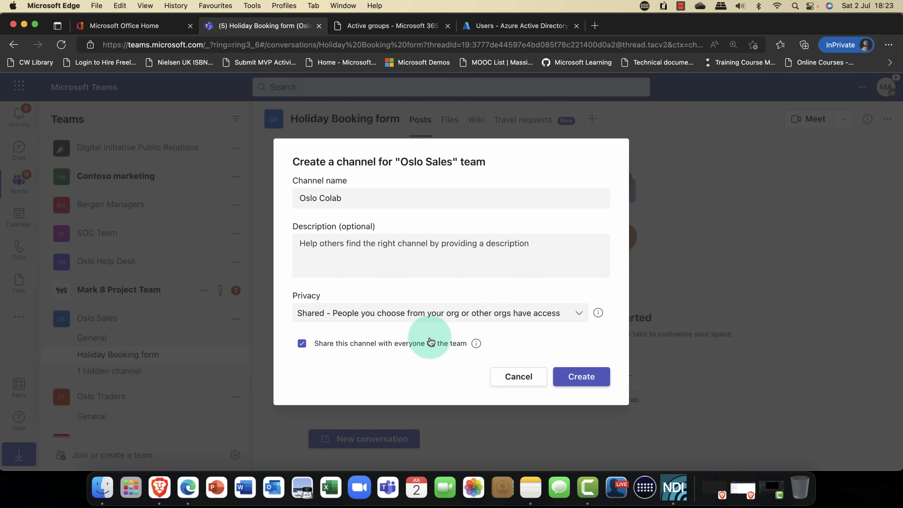
{"action": "left_click", "coordinate": [582, 378]}
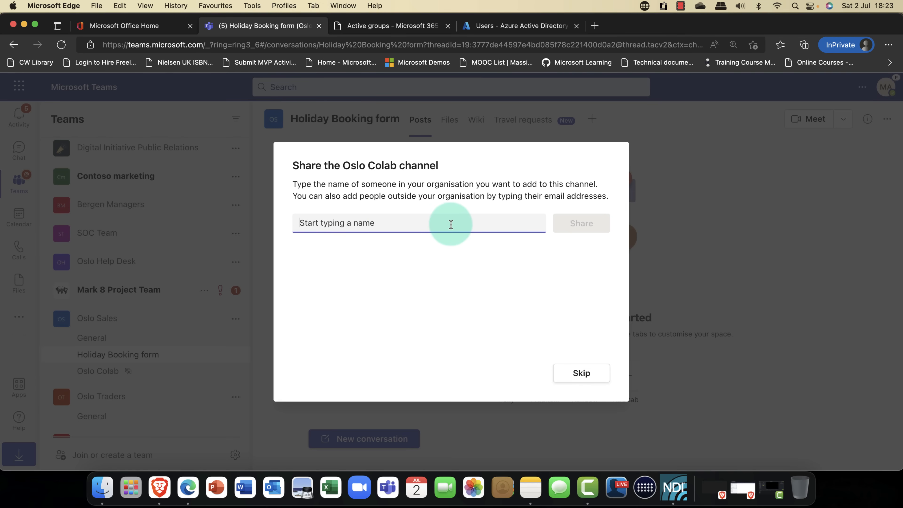
{"action": "left_click", "coordinate": [592, 377]}
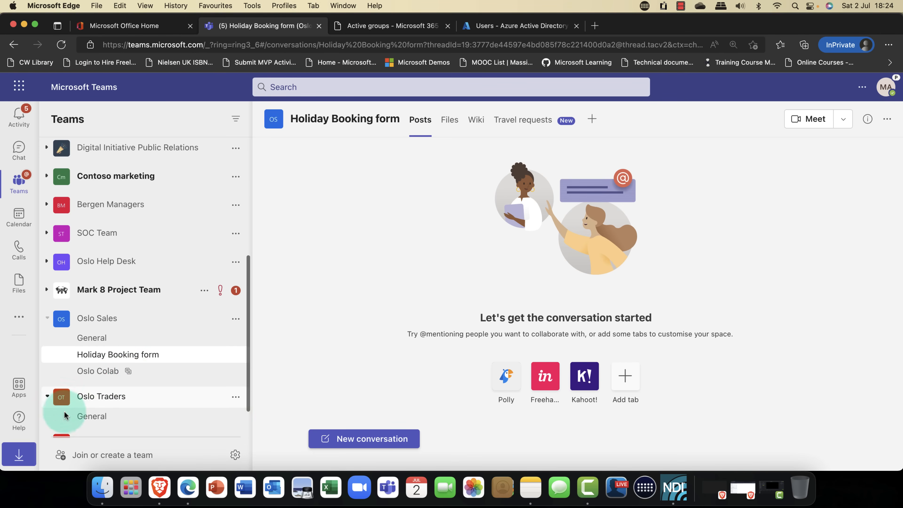
Open sharing with people for the Oslo Colab channel and select the Retail Manager colleague as the first recipient
{"action": "left_click", "coordinate": [212, 376]}
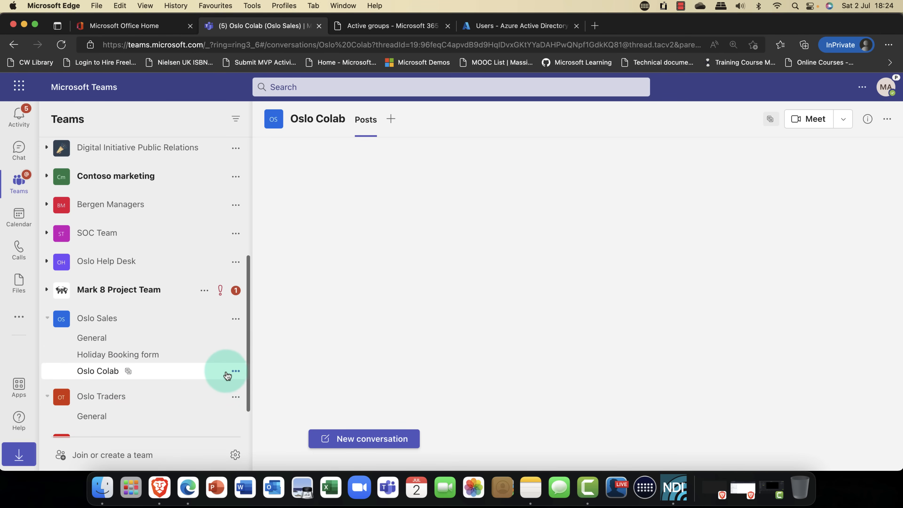
{"action": "left_click", "coordinate": [235, 372]}
{"action": "mouse_move", "coordinate": [255, 286]}
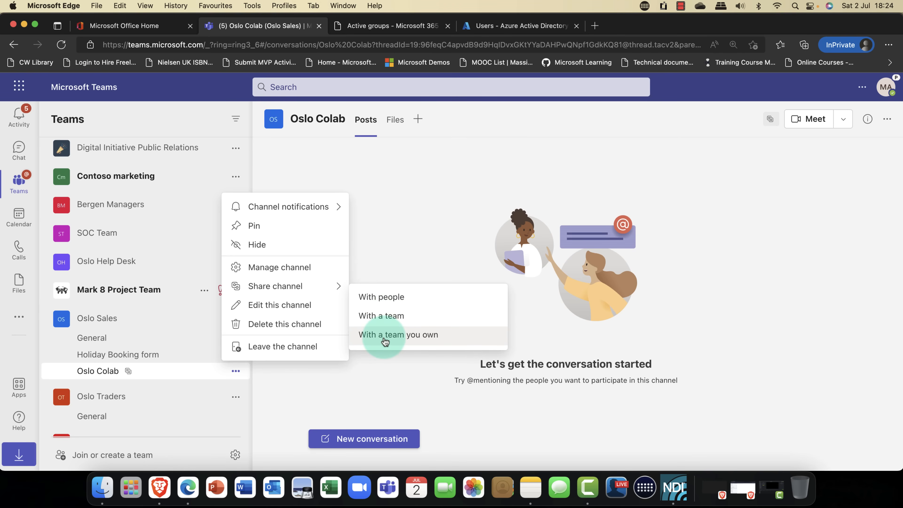
{"action": "left_click", "coordinate": [385, 301]}
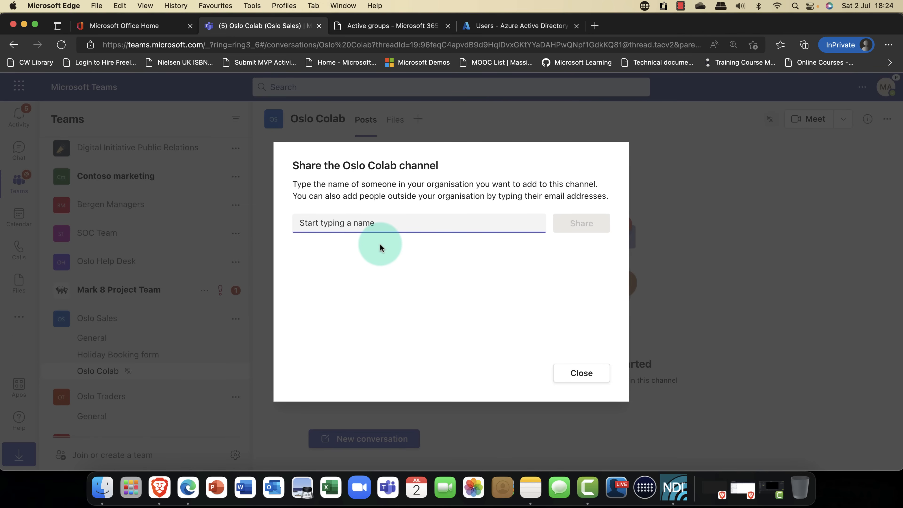
{"action": "type", "text": "ade"}
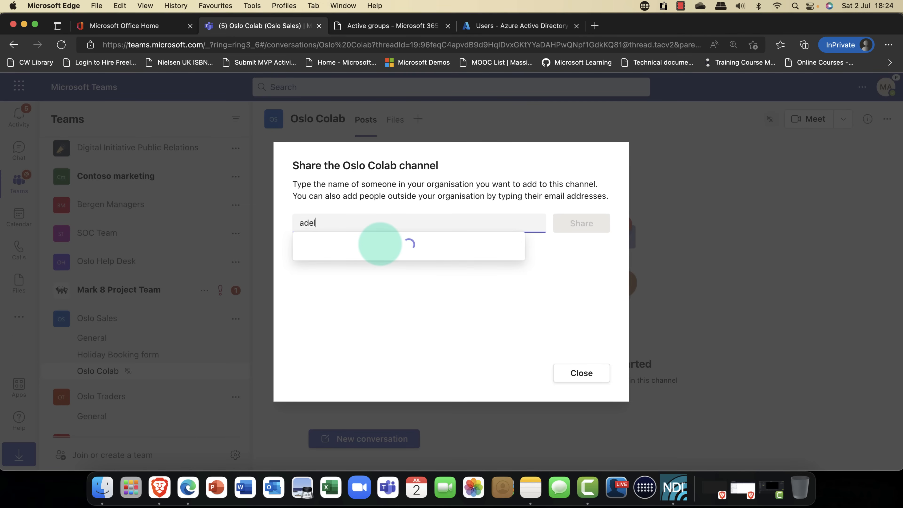
{"action": "type", "text": "l"}
{"action": "left_click", "coordinate": [359, 254]}
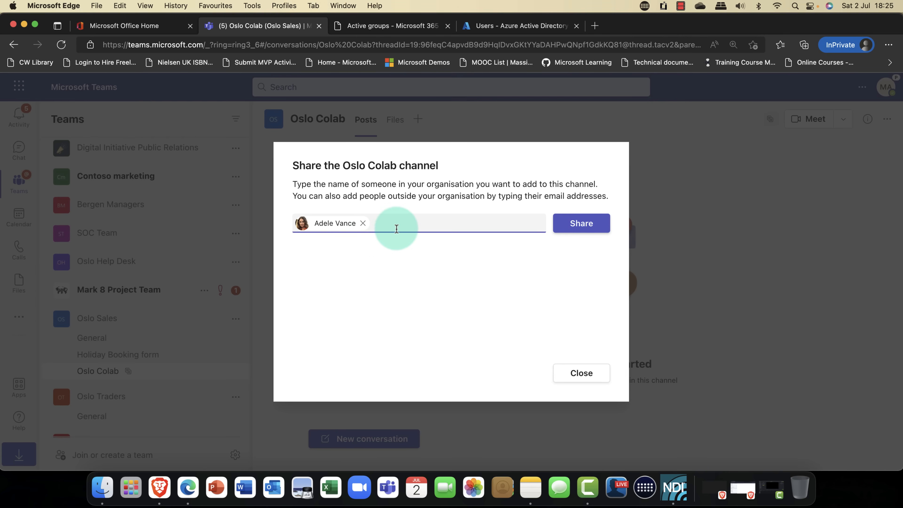
Add the IT Admin and Salesperson colleagues as recipients and share the Oslo Colab channel with them
{"action": "type", "text": "ance All"}
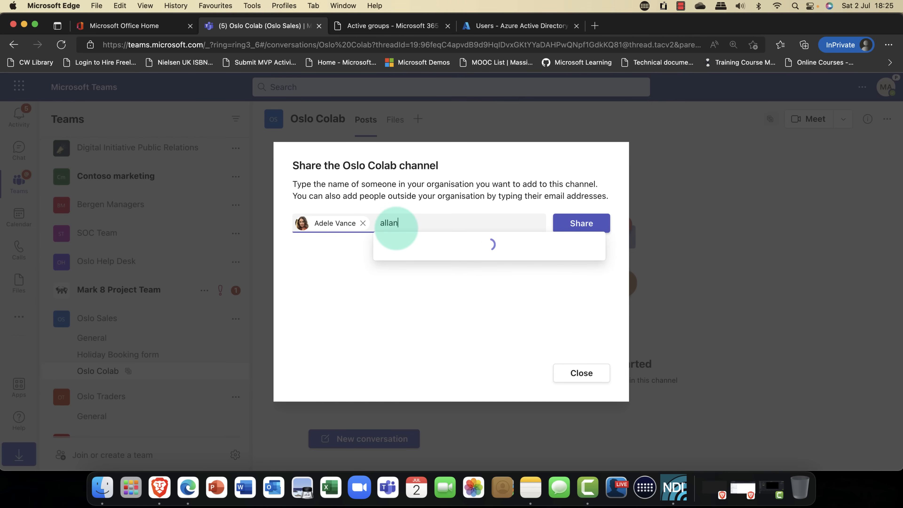
{"action": "type", "text": "an"}
{"action": "left_click", "coordinate": [416, 247]}
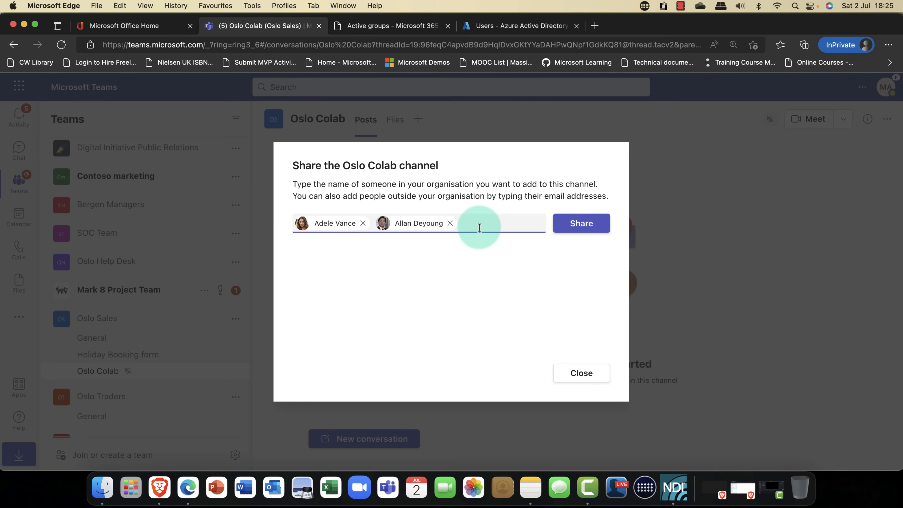
{"action": "type", "text": "bi"}
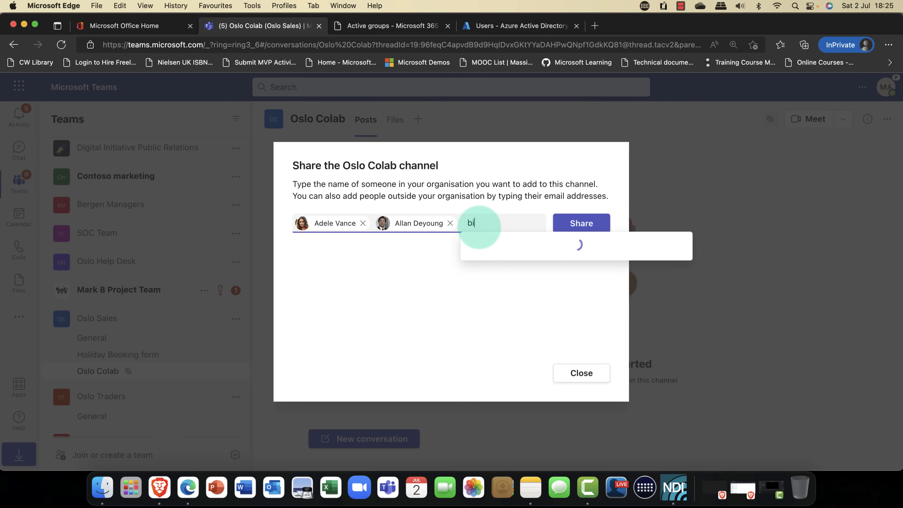
{"action": "type", "text": "an"}
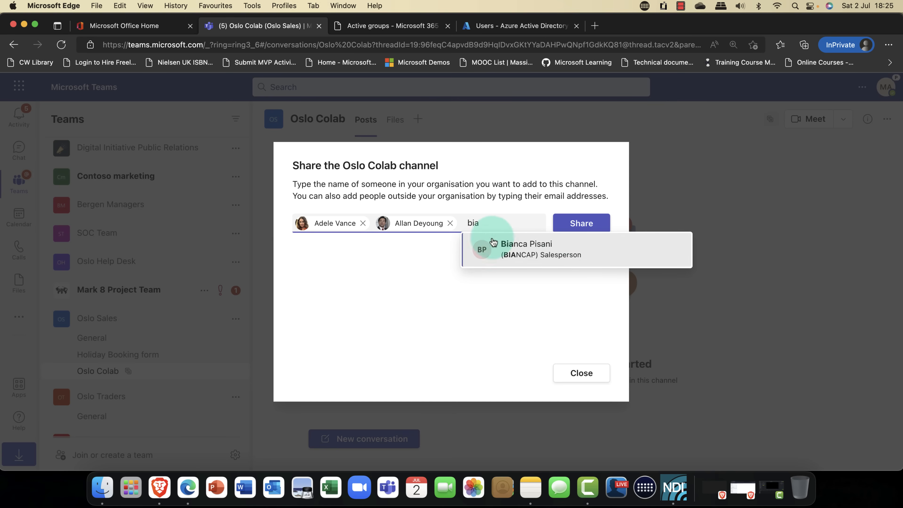
{"action": "left_click", "coordinate": [550, 245]}
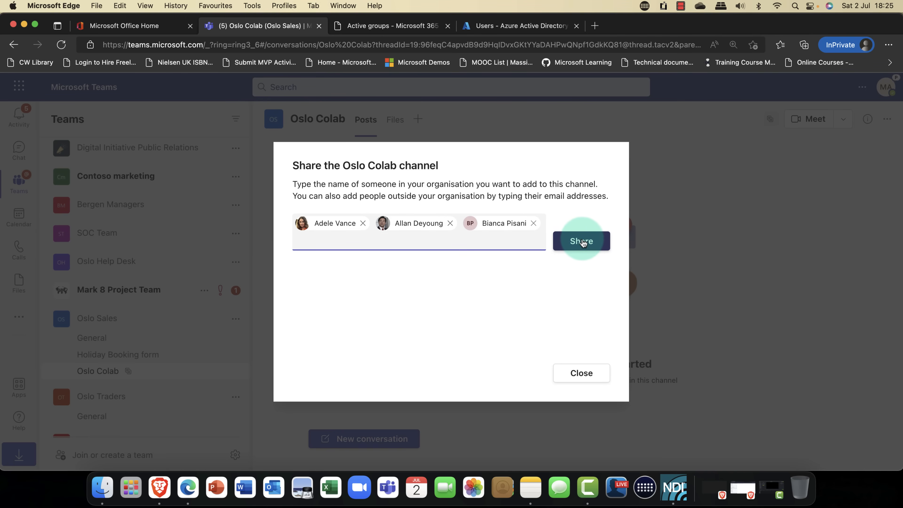
{"action": "left_click", "coordinate": [589, 244]}
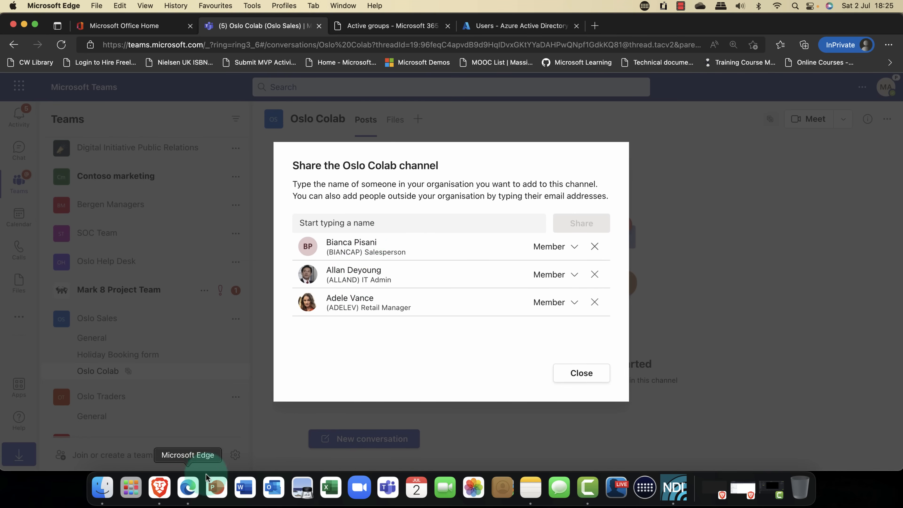
Switch to Brave and copy the email address of the third active user from that user's details in the Microsoft 365 admin center
{"action": "left_click", "coordinate": [164, 490]}
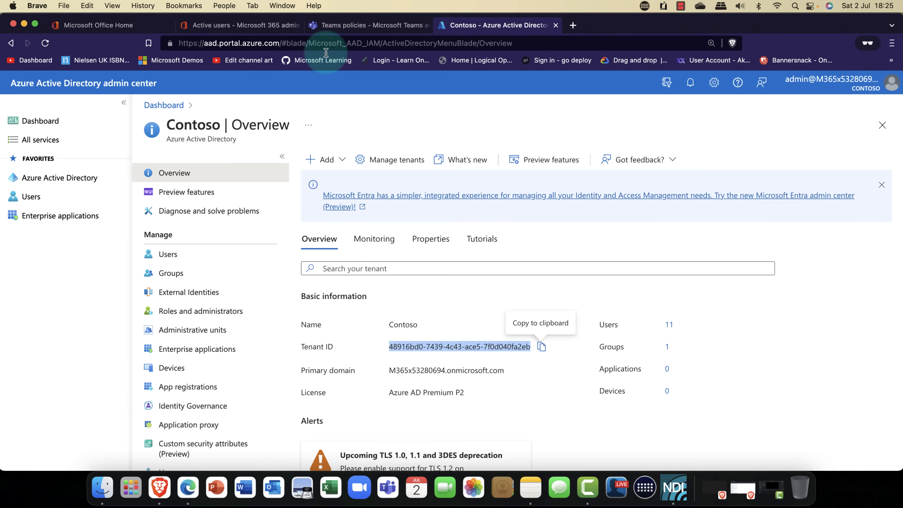
{"action": "left_click", "coordinate": [263, 27]}
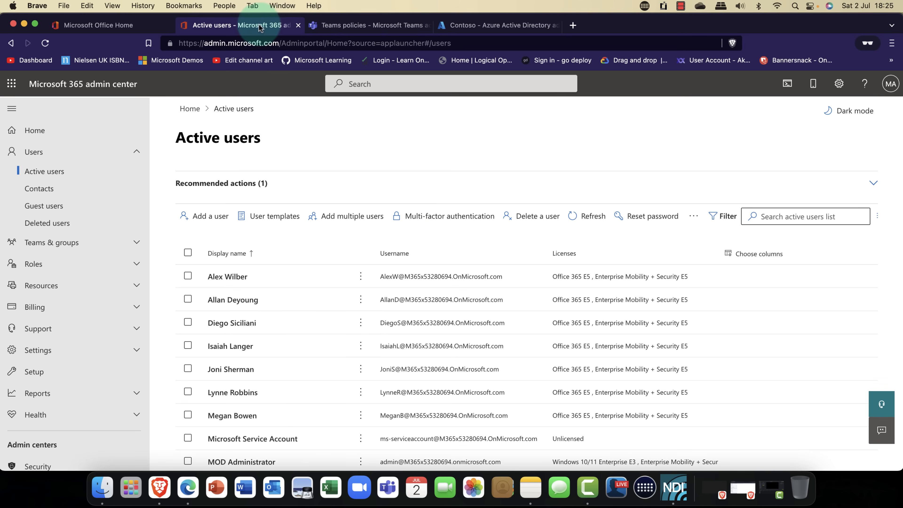
{"action": "scroll", "coordinate": [210, 402], "scroll_direction": "down", "scroll_amount": 3}
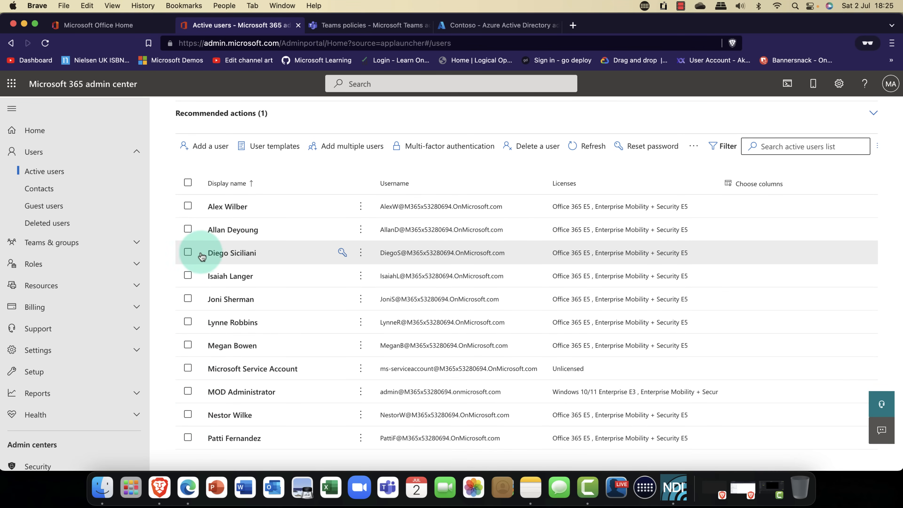
{"action": "left_click", "coordinate": [188, 252]}
{"action": "left_click", "coordinate": [235, 254]}
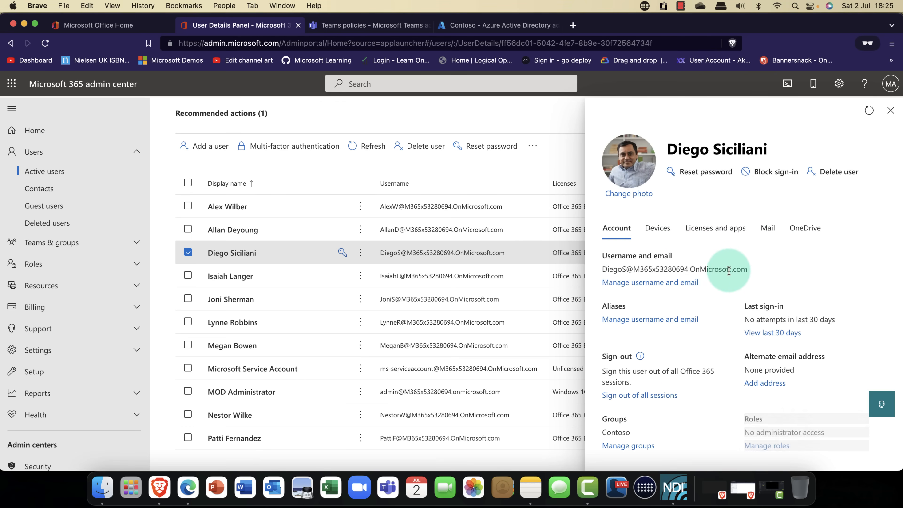
{"action": "left_click_drag", "start_coordinate": [748, 274], "coordinate": [602, 274]}
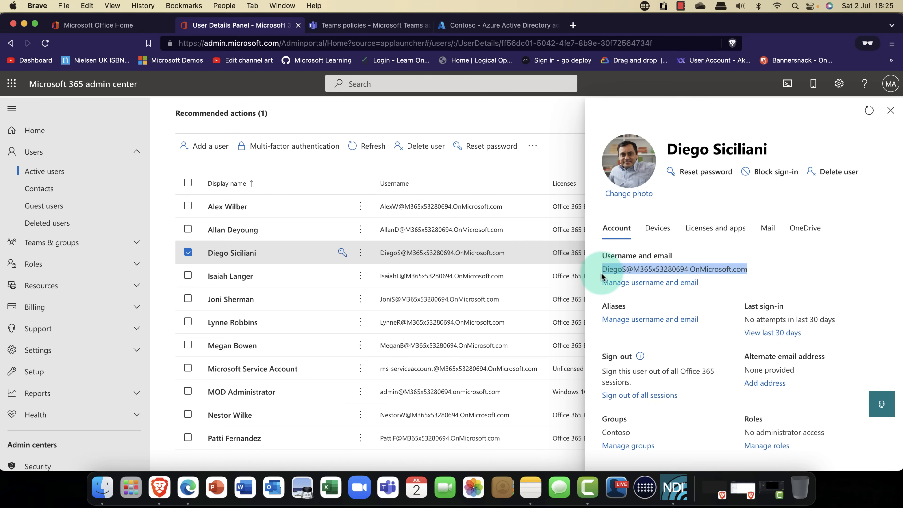
{"action": "right_click", "coordinate": [627, 271]}
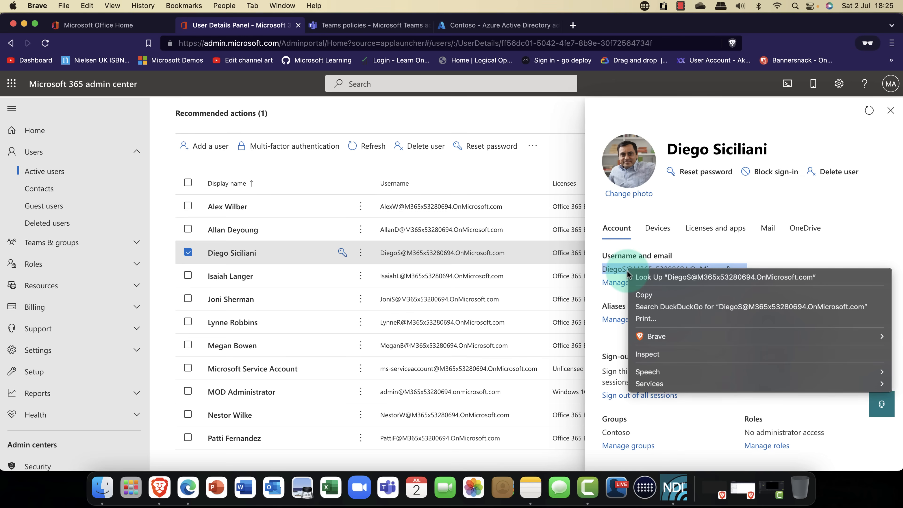
{"action": "left_click", "coordinate": [658, 296]}
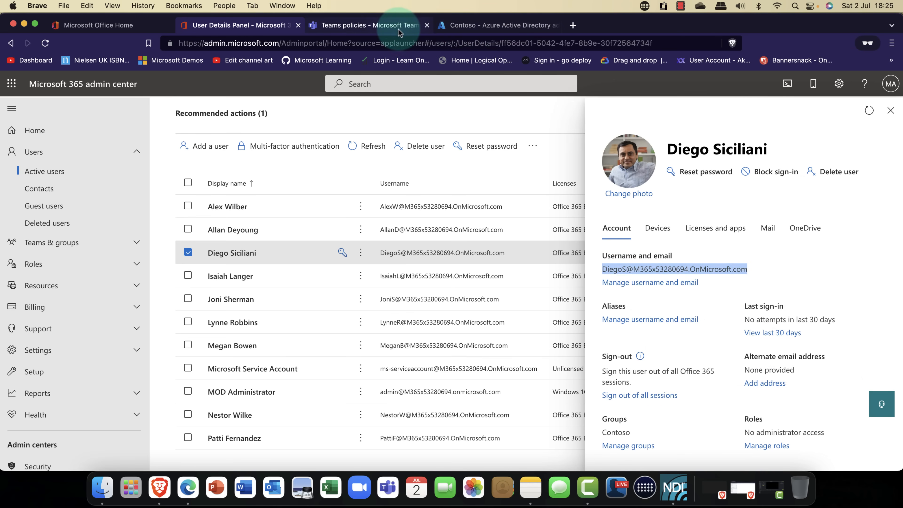
Switch back to Microsoft Edge, share the Oslo Colab channel with the external user by the copied email address, and close the sharing form
{"action": "left_click", "coordinate": [187, 487]}
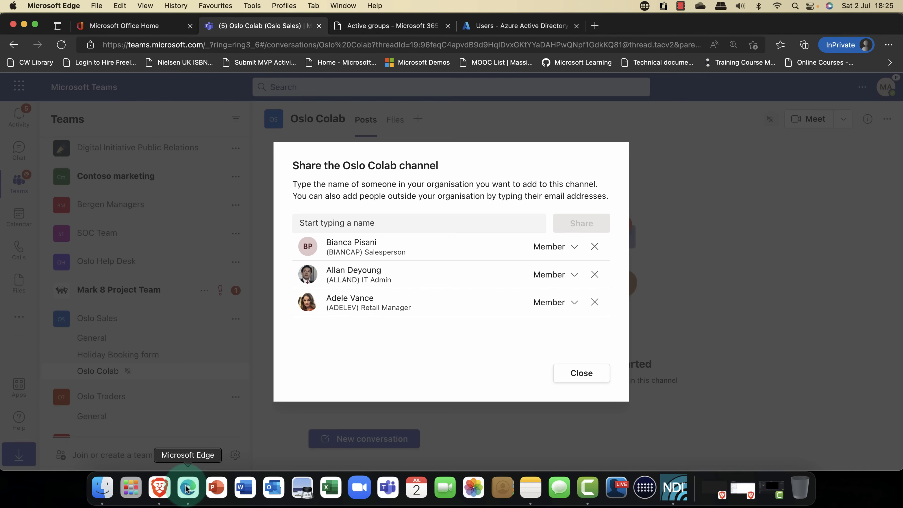
{"action": "right_click", "coordinate": [361, 225]}
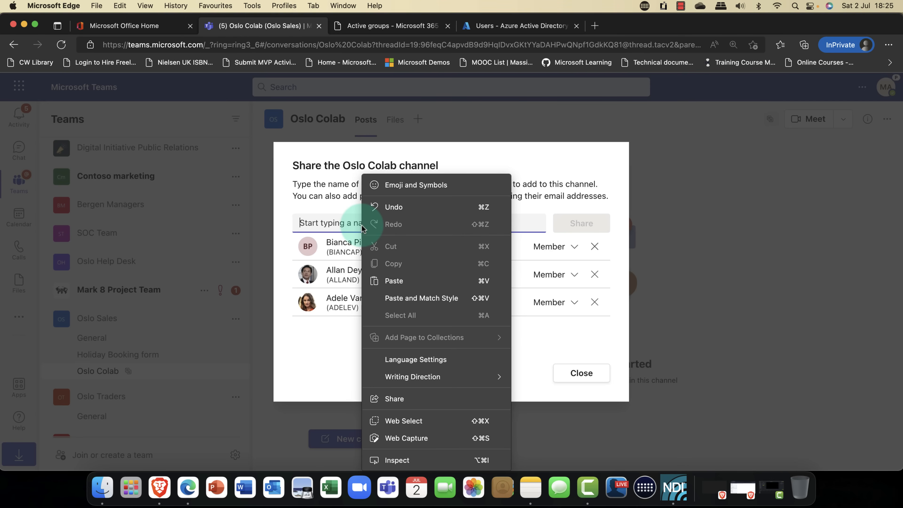
{"action": "left_click", "coordinate": [399, 281]}
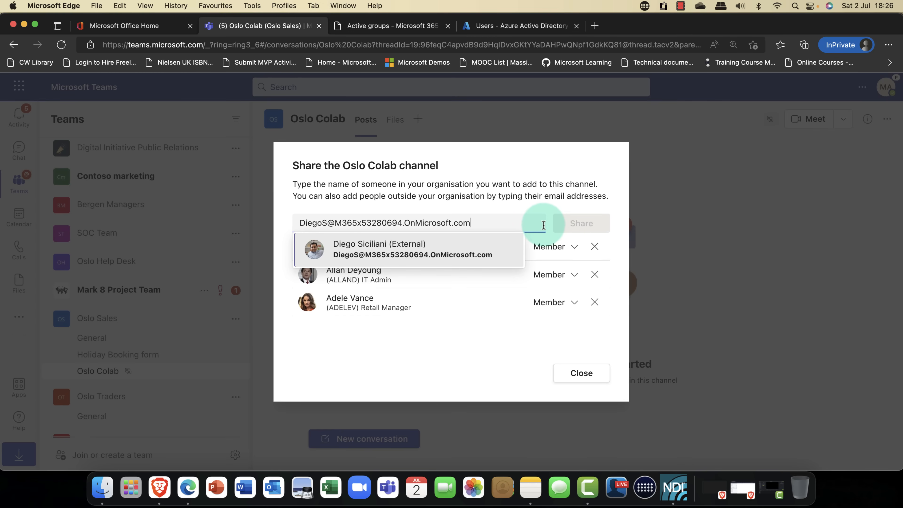
{"action": "key", "text": "Return"}
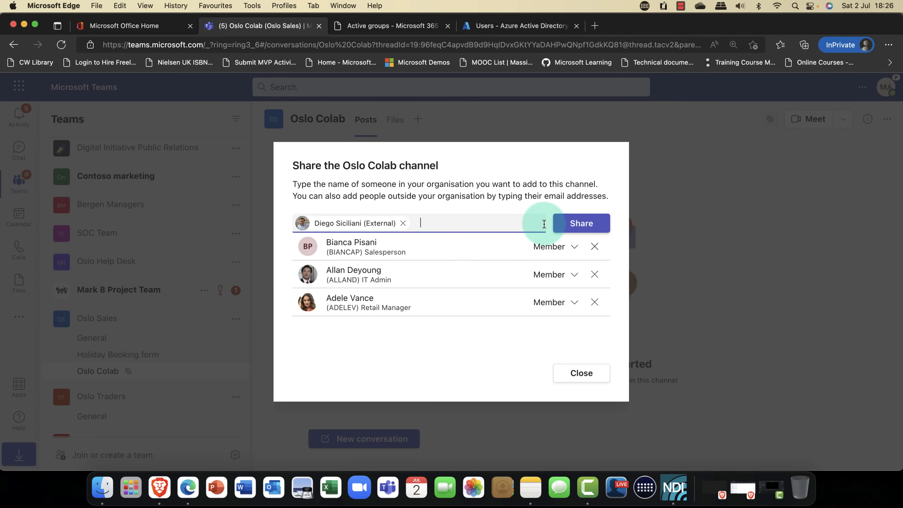
{"action": "left_click", "coordinate": [593, 223]}
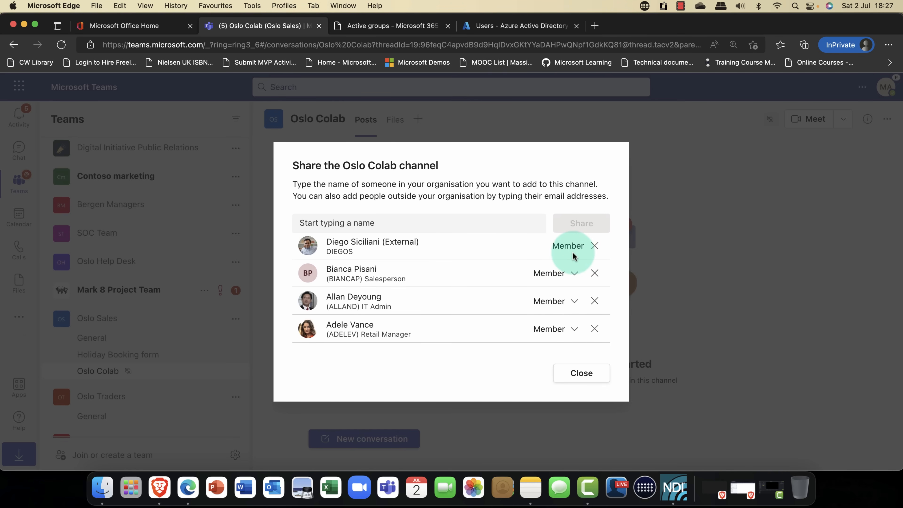
{"action": "left_click", "coordinate": [581, 373]}
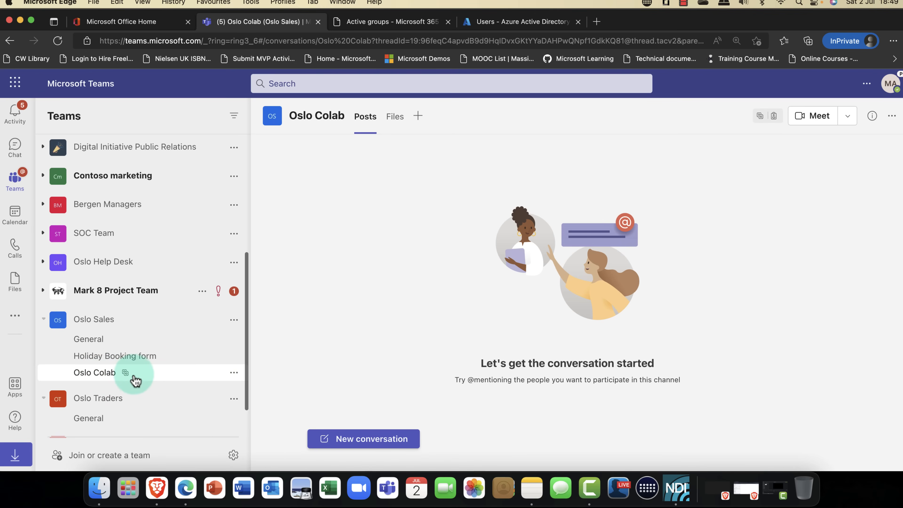
Open channel management for Oslo Colab and examine its full member list, including the external member
{"action": "left_click", "coordinate": [234, 375]}
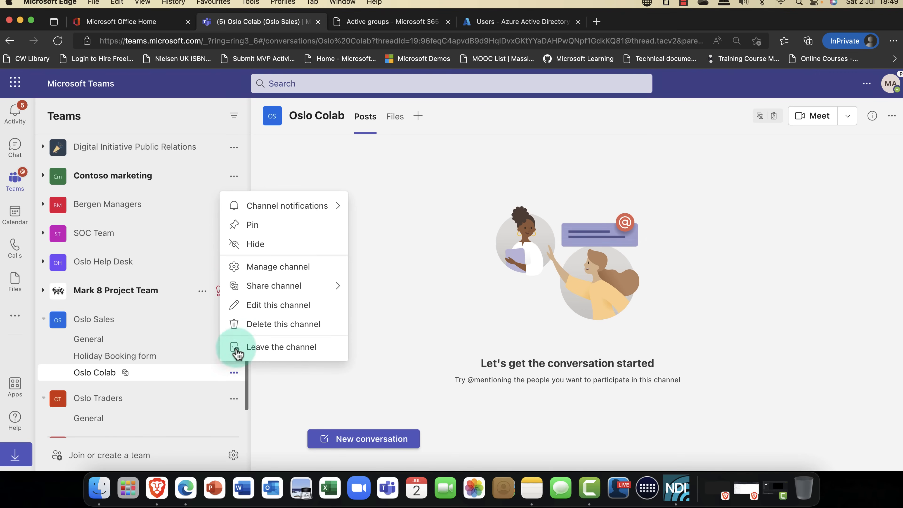
{"action": "left_click", "coordinate": [248, 267]}
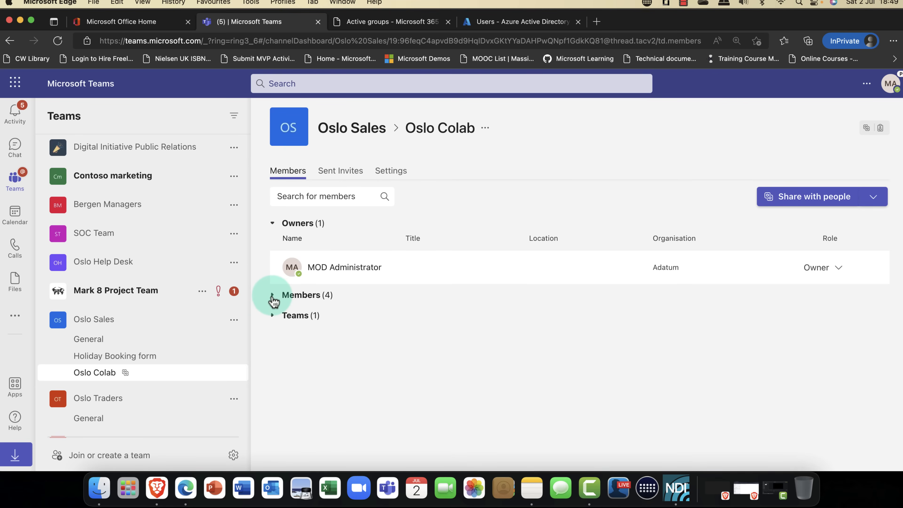
{"action": "left_click", "coordinate": [272, 295]}
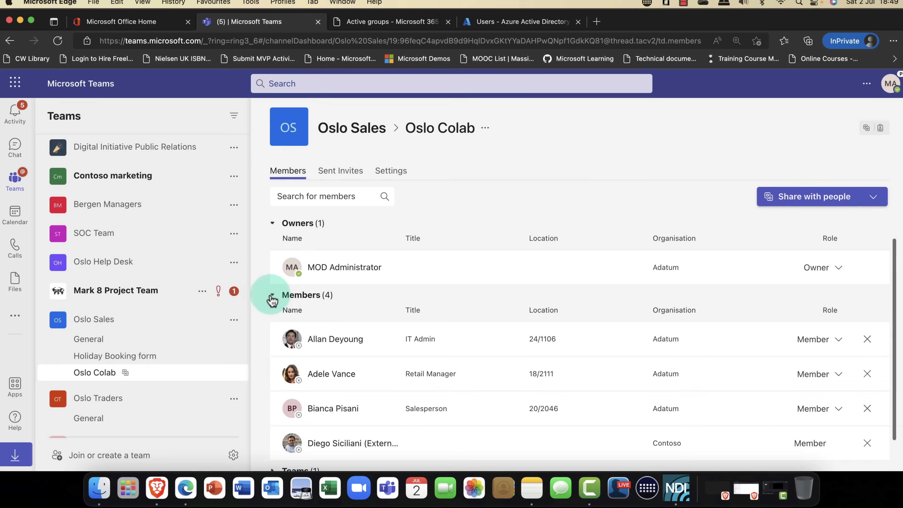
{"action": "scroll", "coordinate": [371, 319], "scroll_direction": "down", "scroll_amount": 1}
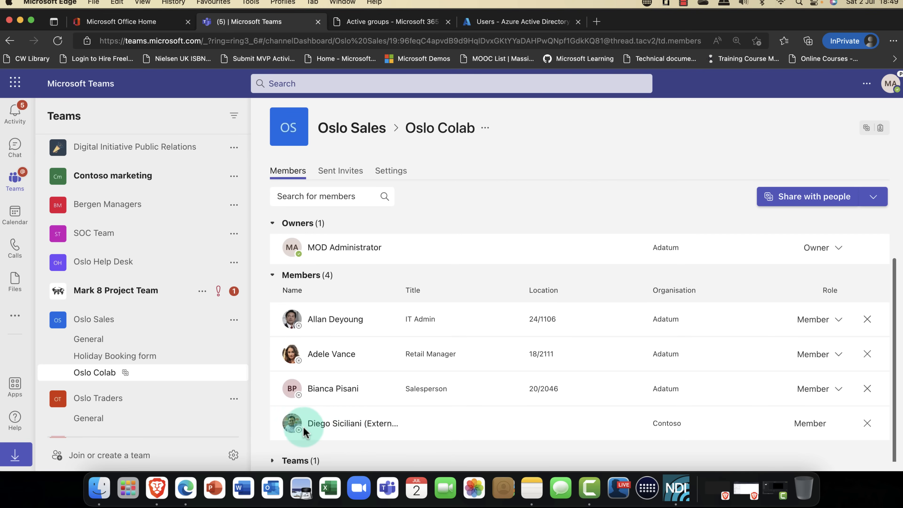
{"action": "mouse_move", "coordinate": [293, 426]}
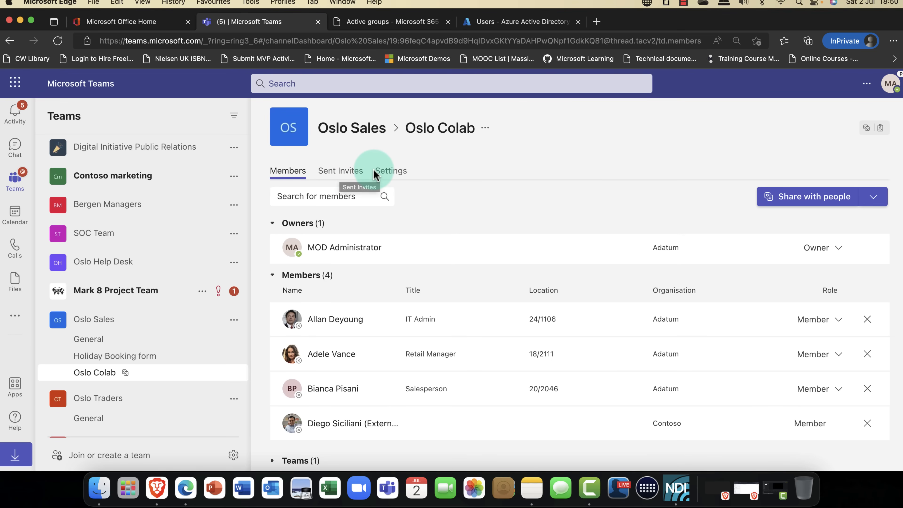
Review the member permissions in the Oslo Colab channel settings and return to the channel's member list
{"action": "left_click", "coordinate": [389, 174]}
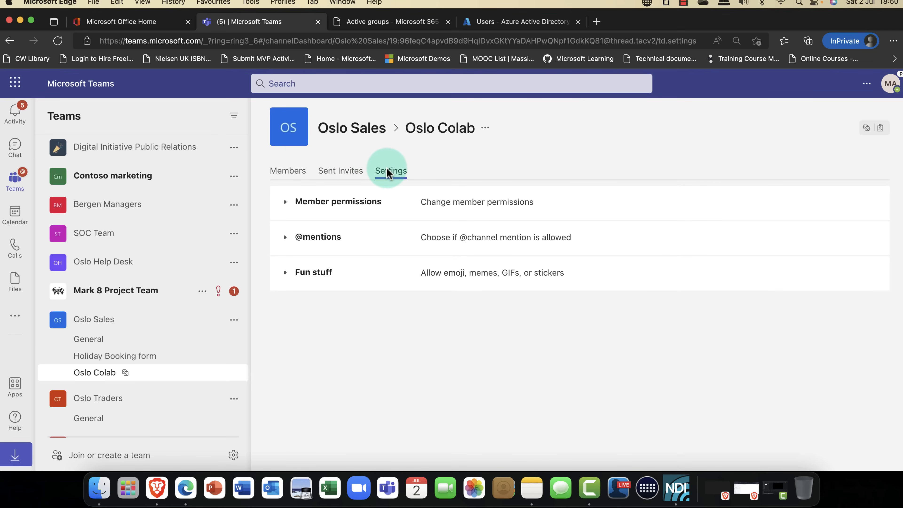
{"action": "left_click", "coordinate": [291, 206]}
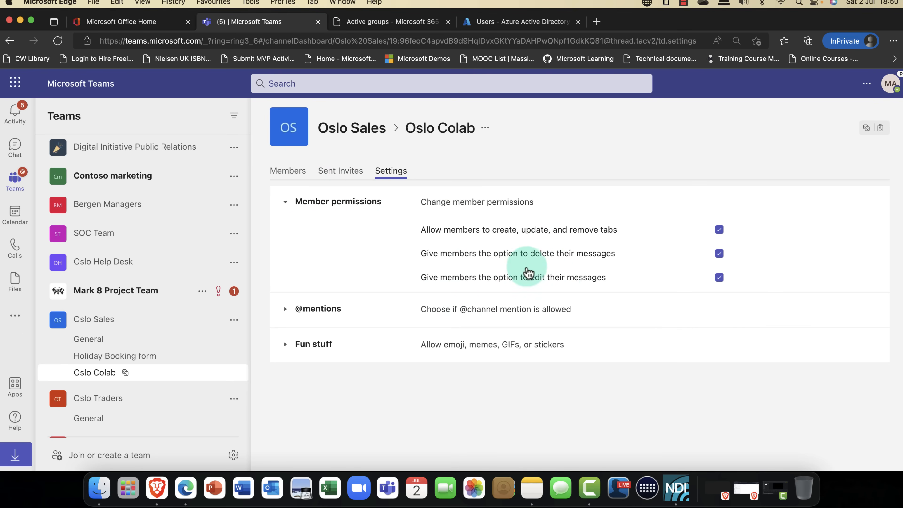
{"action": "left_click", "coordinate": [288, 171]}
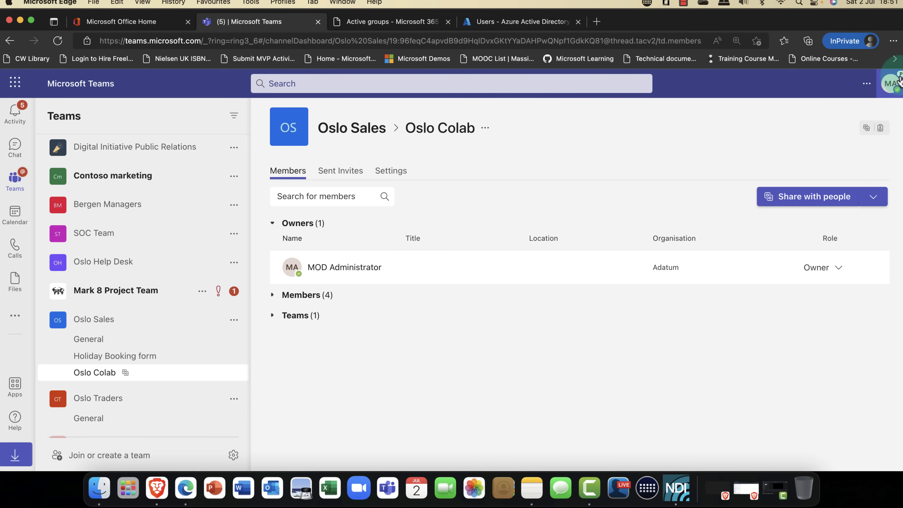
Check whether Public preview is enabled for the Teams client, leaving the option as it is
{"action": "left_click", "coordinate": [867, 87]}
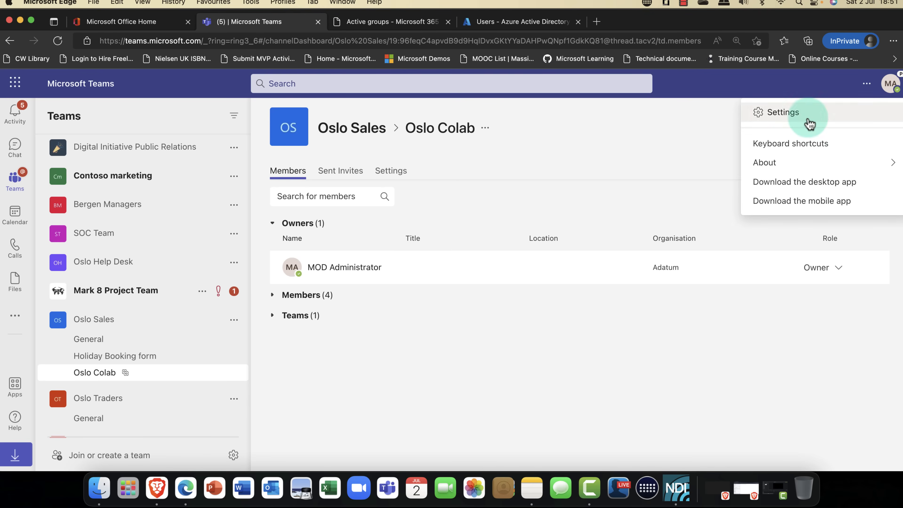
{"action": "mouse_move", "coordinate": [784, 164]}
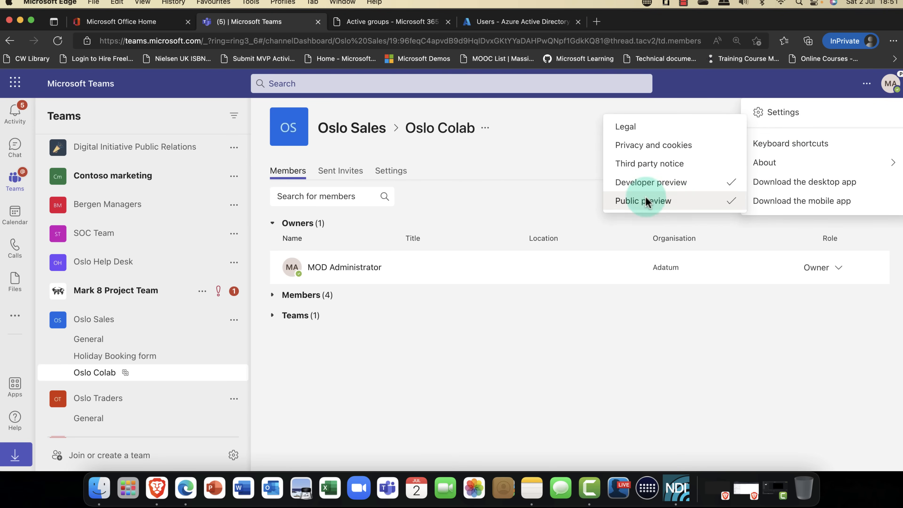
{"action": "left_click", "coordinate": [556, 186]}
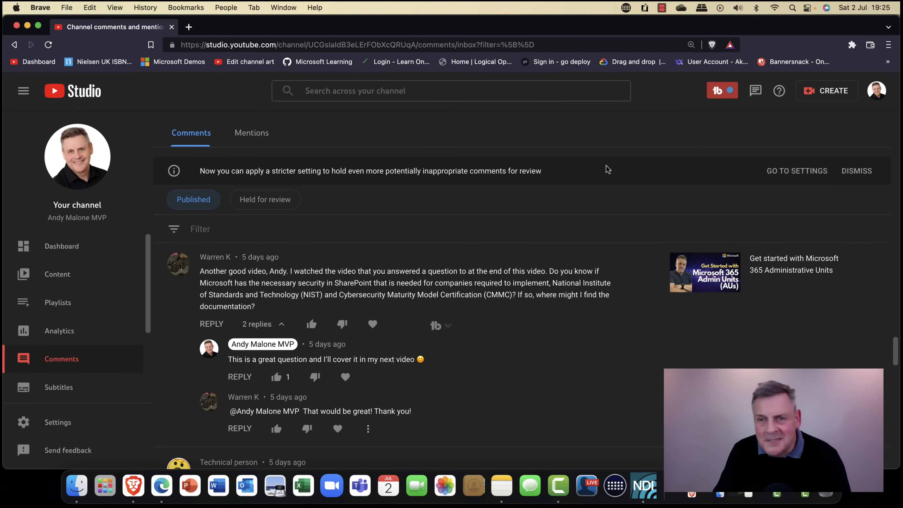
Read the viewer comment asking about NIST and CMMC security requirements in SharePoint in the YouTube Studio comments
{"action": "scroll", "coordinate": [606, 170], "scroll_direction": "down", "scroll_amount": 1}
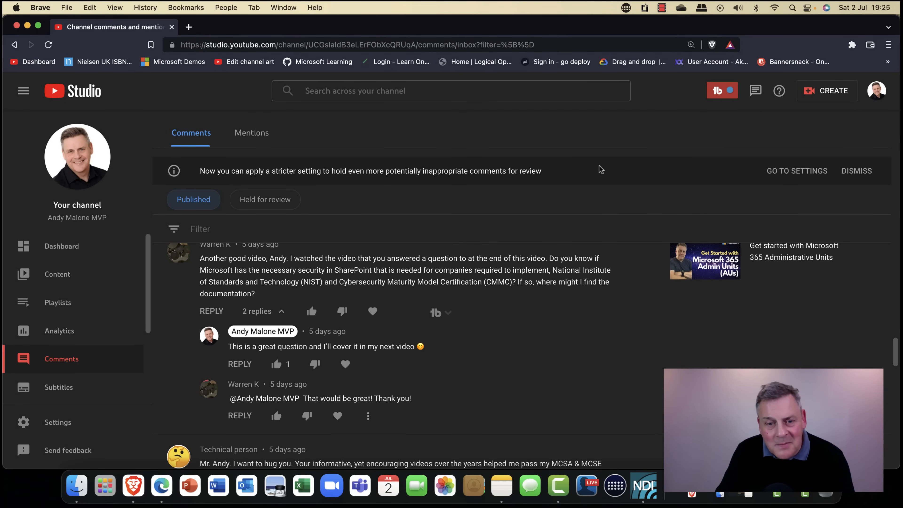
{"action": "scroll", "coordinate": [257, 264], "scroll_direction": "up", "scroll_amount": 2}
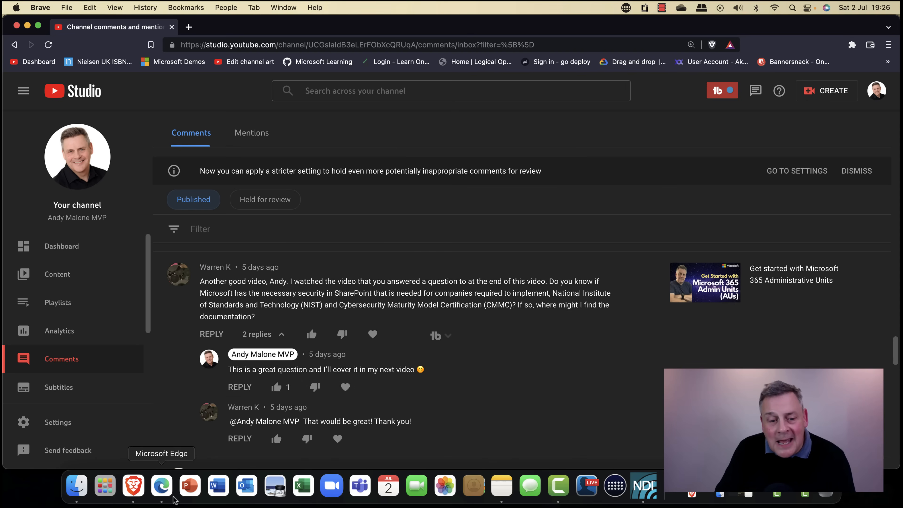
{"action": "left_click", "coordinate": [131, 487]}
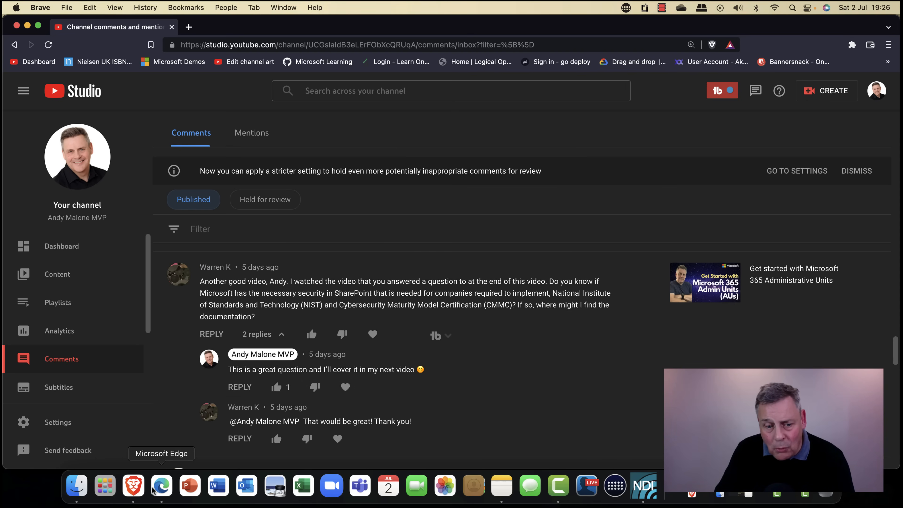
Switch to Microsoft Edge and open the assessment templates in Compliance Manager of the Microsoft Purview compliance portal
{"action": "left_click", "coordinate": [162, 490]}
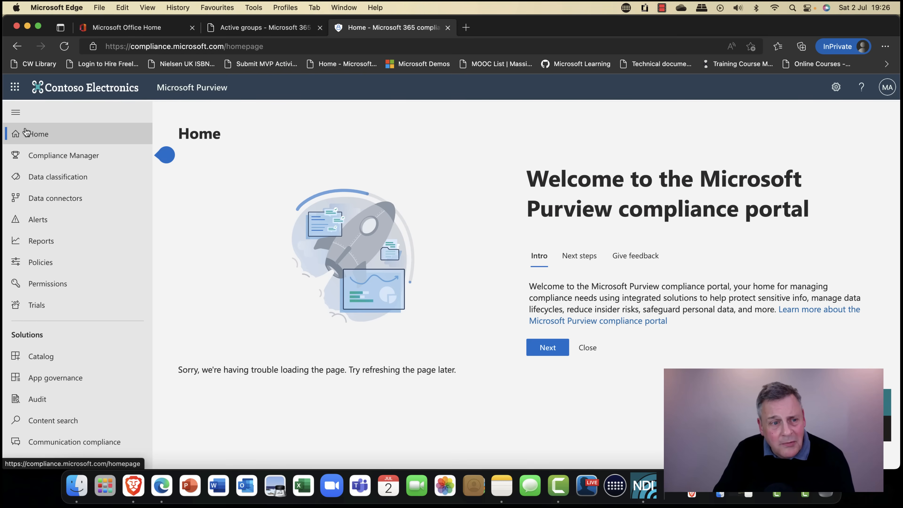
{"action": "left_click", "coordinate": [59, 158]}
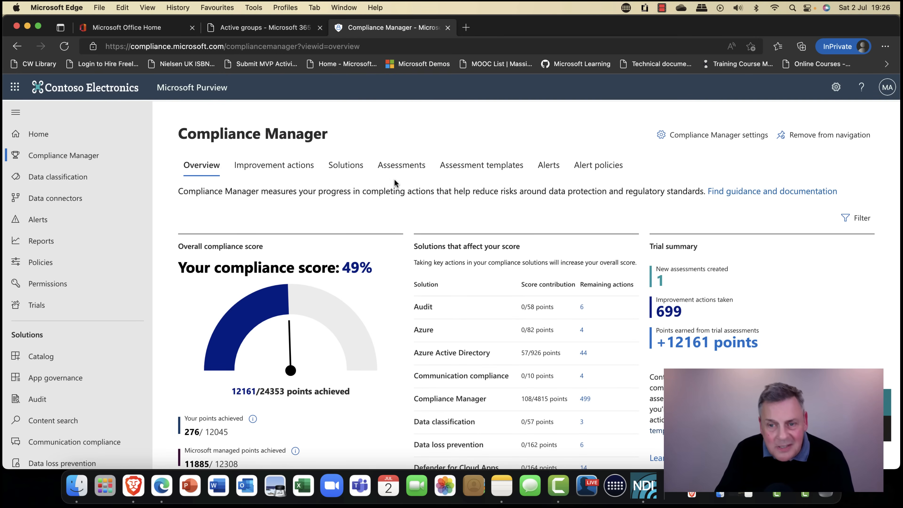
{"action": "left_click", "coordinate": [467, 174]}
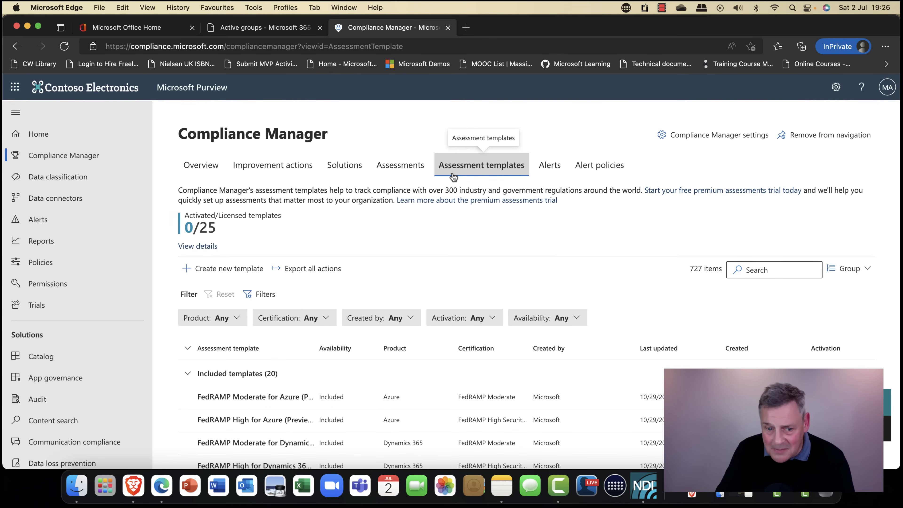
Examine the included assessment templates for the regulations and products they cover
{"action": "left_click", "coordinate": [184, 372]}
{"action": "left_click", "coordinate": [184, 372]}
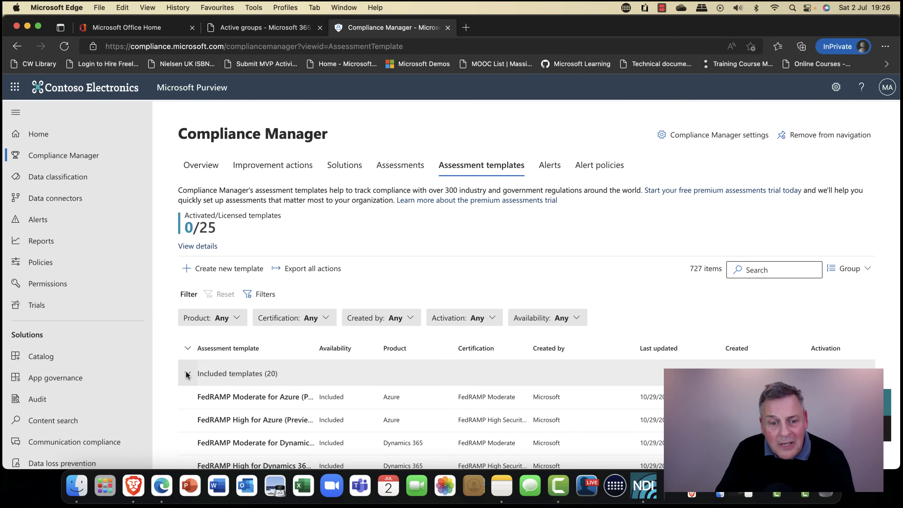
{"action": "scroll", "coordinate": [237, 375], "scroll_direction": "down", "scroll_amount": 1}
{"action": "scroll", "coordinate": [238, 375], "scroll_direction": "down", "scroll_amount": 5}
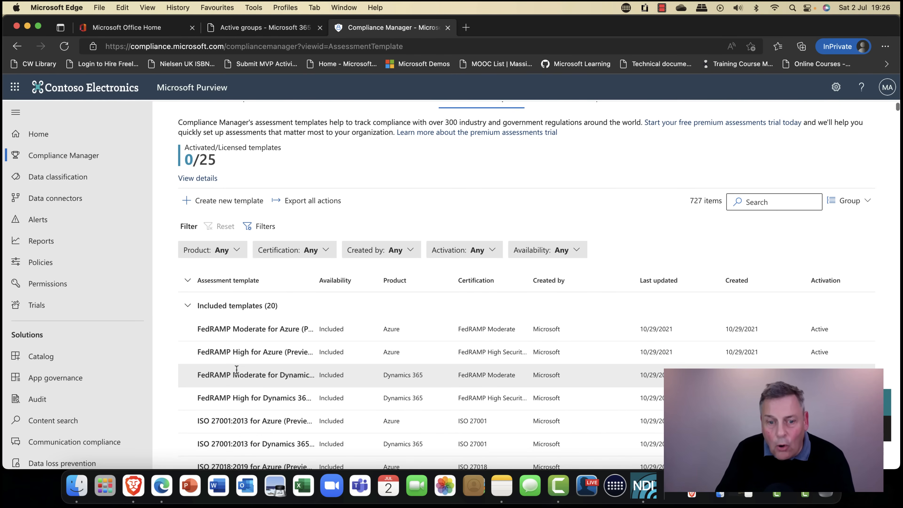
{"action": "scroll", "coordinate": [236, 367], "scroll_direction": "up", "scroll_amount": 5}
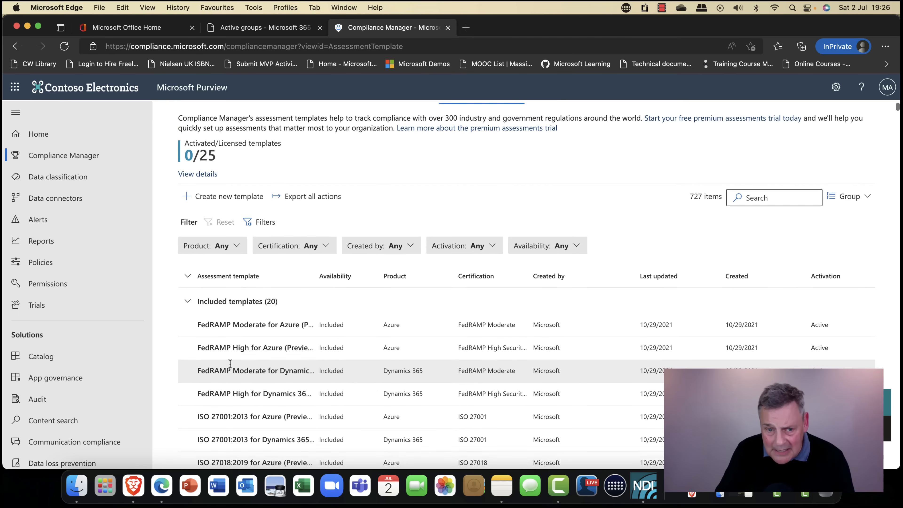
{"action": "left_click", "coordinate": [184, 354]}
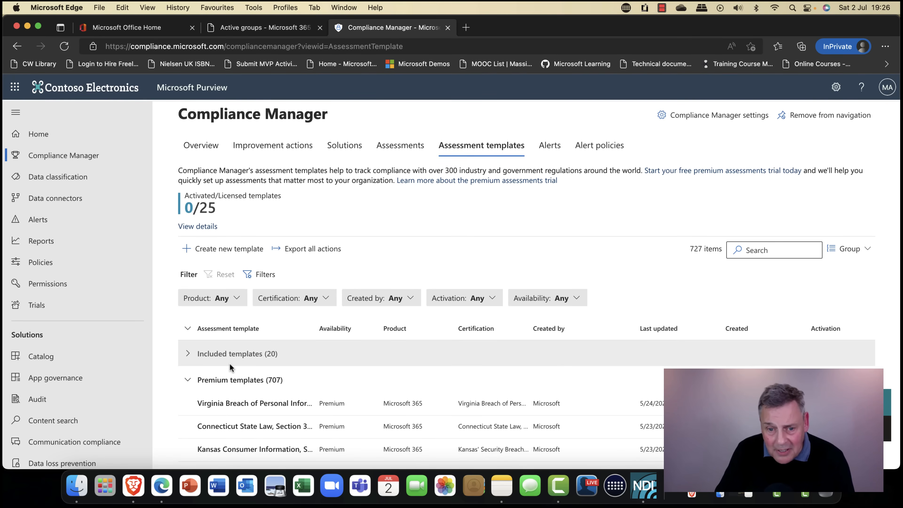
{"action": "left_click", "coordinate": [185, 355]}
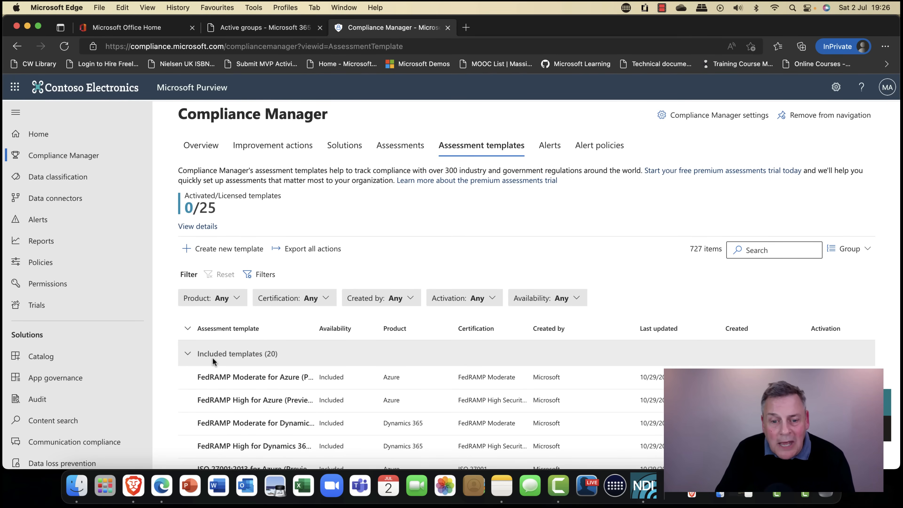
{"action": "scroll", "coordinate": [212, 358], "scroll_direction": "down", "scroll_amount": 6}
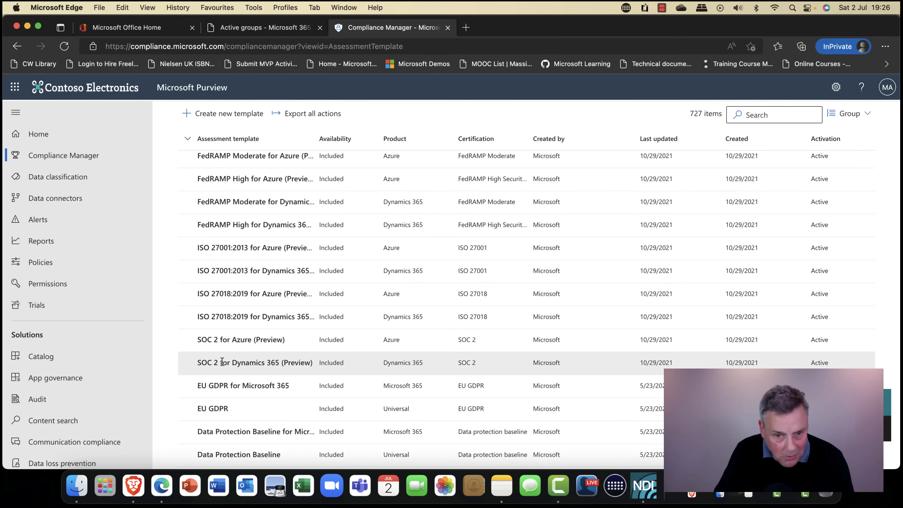
{"action": "scroll", "coordinate": [223, 360], "scroll_direction": "down", "scroll_amount": 1}
{"action": "scroll", "coordinate": [222, 361], "scroll_direction": "up", "scroll_amount": 3}
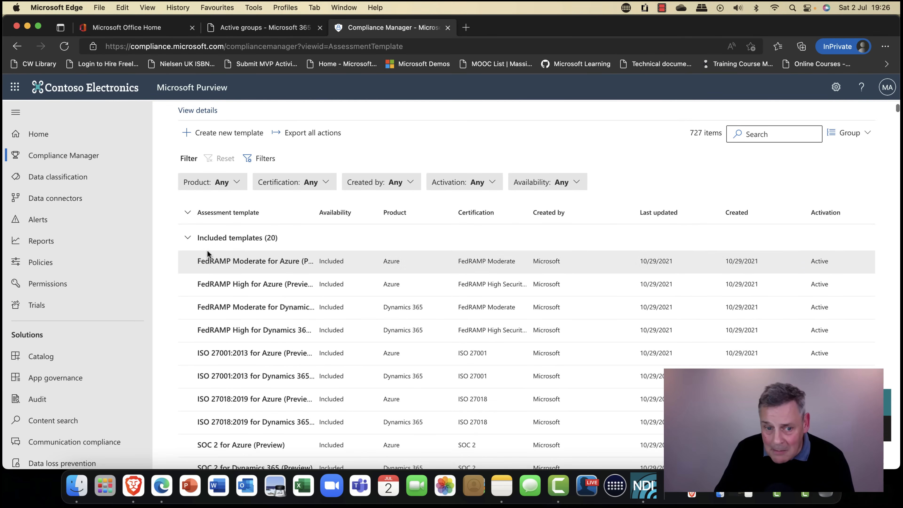
Collapse the included templates, look through the premium templates for CMMC and open the universal CMMC Level 1 template
{"action": "left_click", "coordinate": [188, 238]}
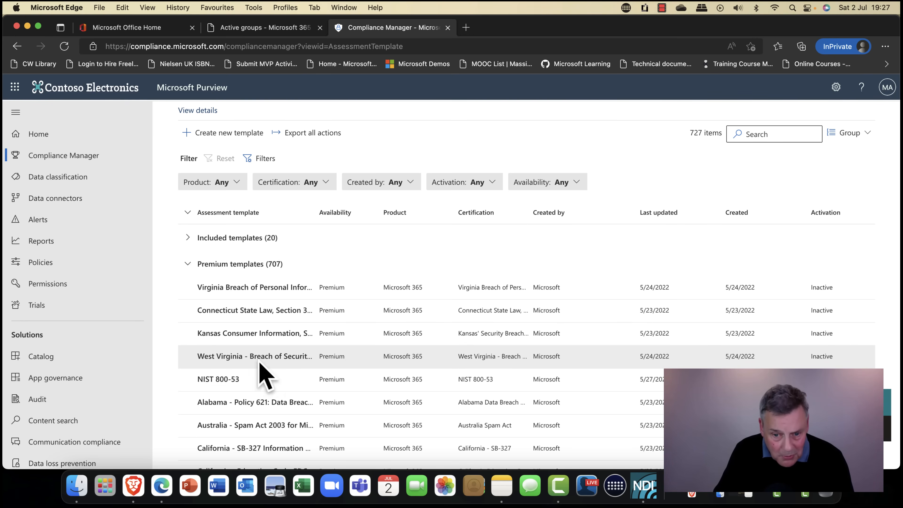
{"action": "scroll", "coordinate": [259, 362], "scroll_direction": "down", "scroll_amount": 6}
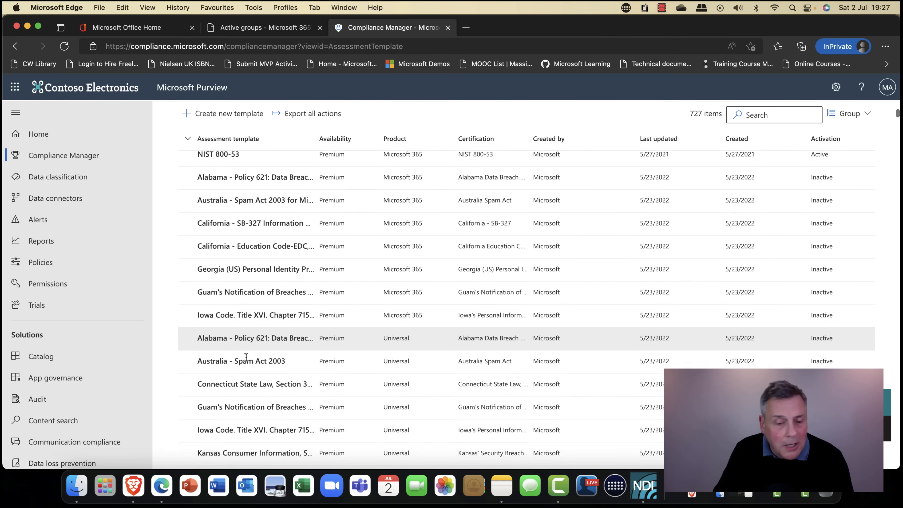
{"action": "scroll", "coordinate": [246, 356], "scroll_direction": "down", "scroll_amount": 4}
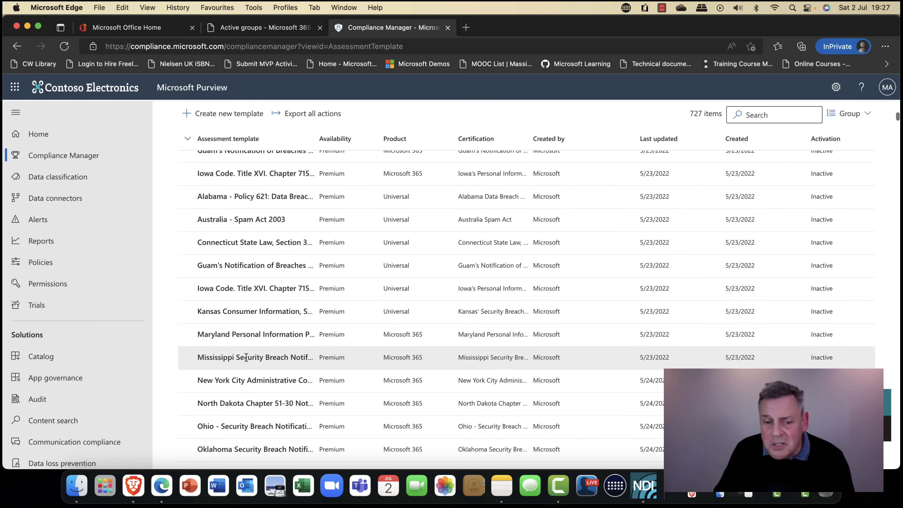
{"action": "scroll", "coordinate": [246, 356], "scroll_direction": "down", "scroll_amount": 5}
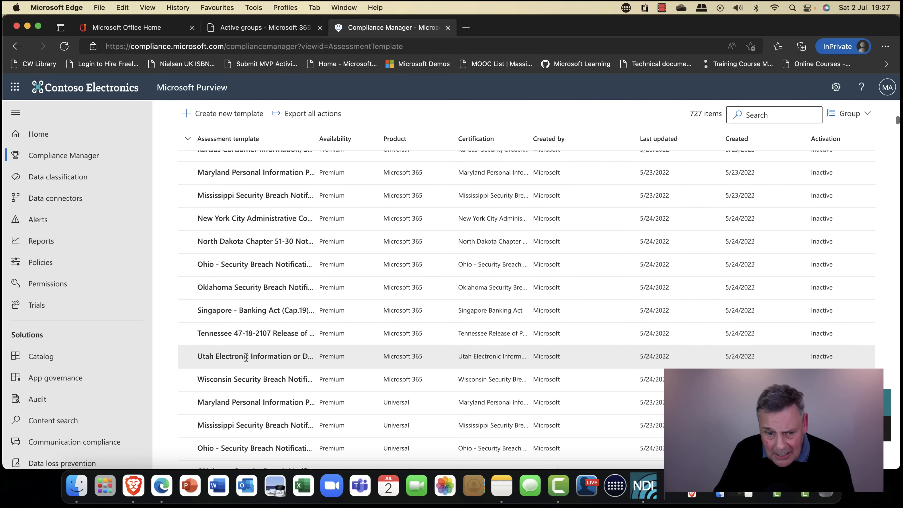
{"action": "scroll", "coordinate": [246, 356], "scroll_direction": "down", "scroll_amount": 10}
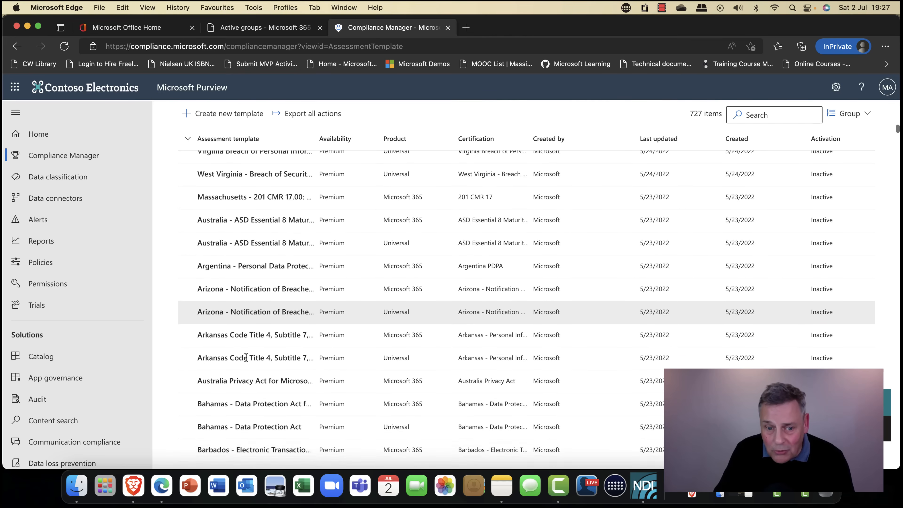
{"action": "scroll", "coordinate": [246, 357], "scroll_direction": "down", "scroll_amount": 10}
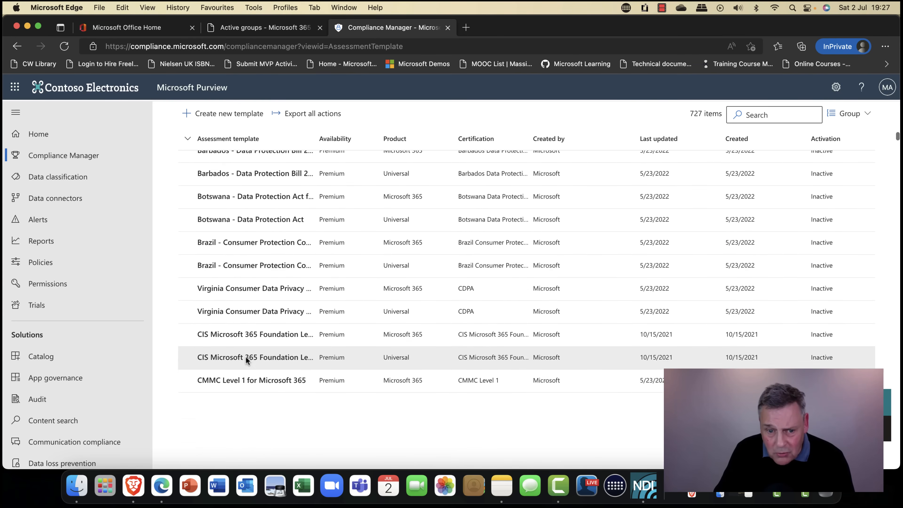
{"action": "scroll", "coordinate": [245, 357], "scroll_direction": "down", "scroll_amount": 3}
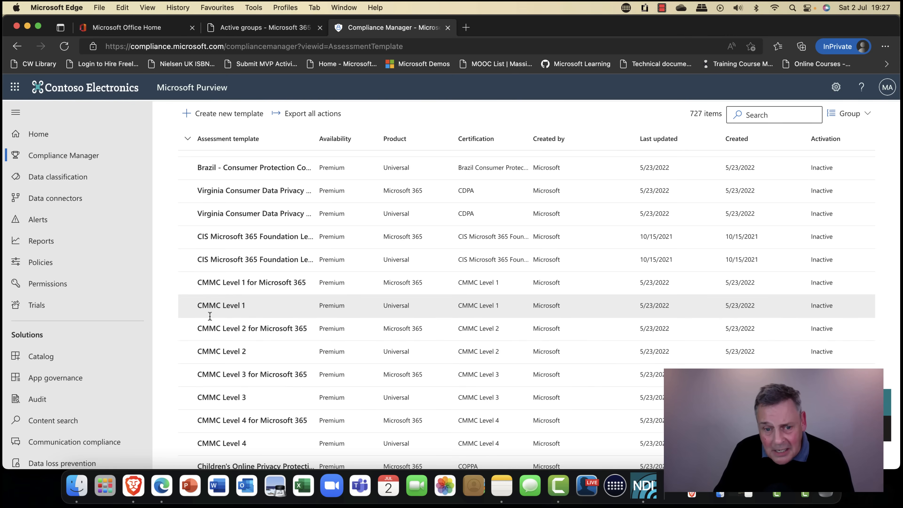
{"action": "left_click", "coordinate": [211, 305]}
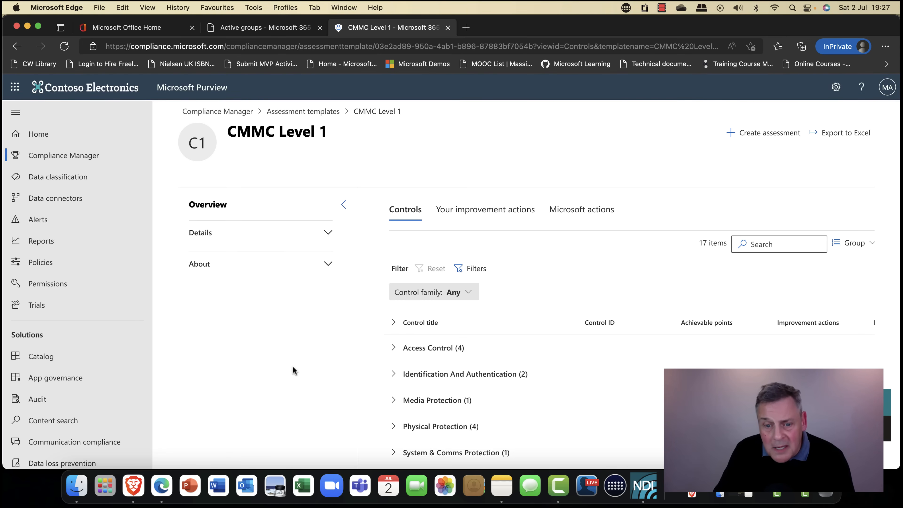
Under Access Control, open the Limit Connection - External System control and its improvement action for verifying external information systems' security controls
{"action": "scroll", "coordinate": [434, 353], "scroll_direction": "down", "scroll_amount": 3}
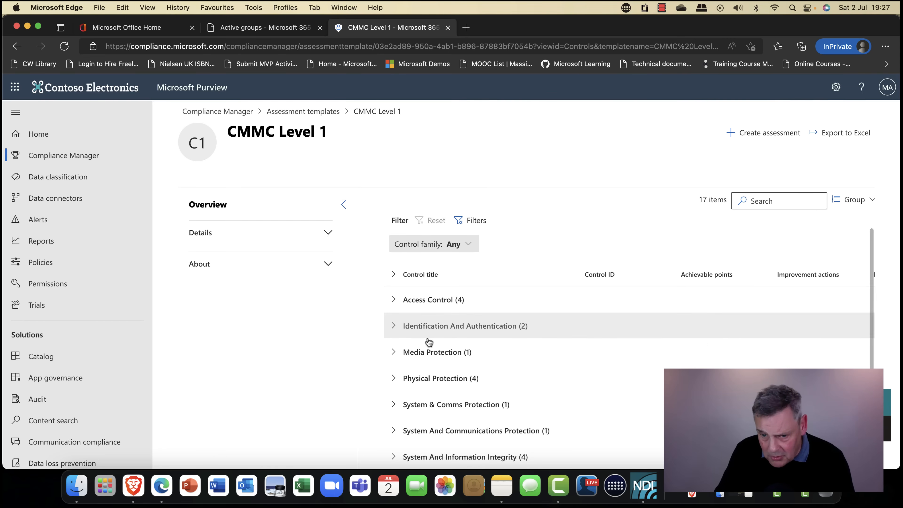
{"action": "left_click", "coordinate": [394, 301]}
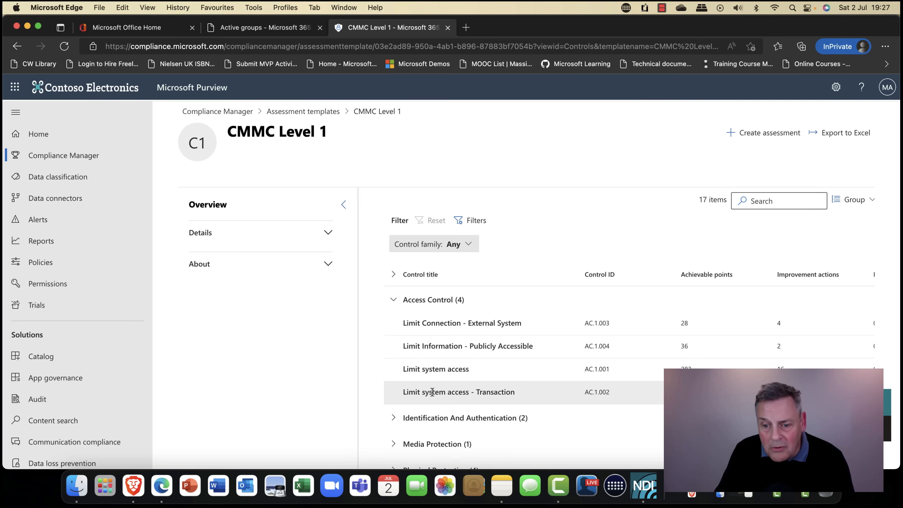
{"action": "left_click", "coordinate": [431, 326]}
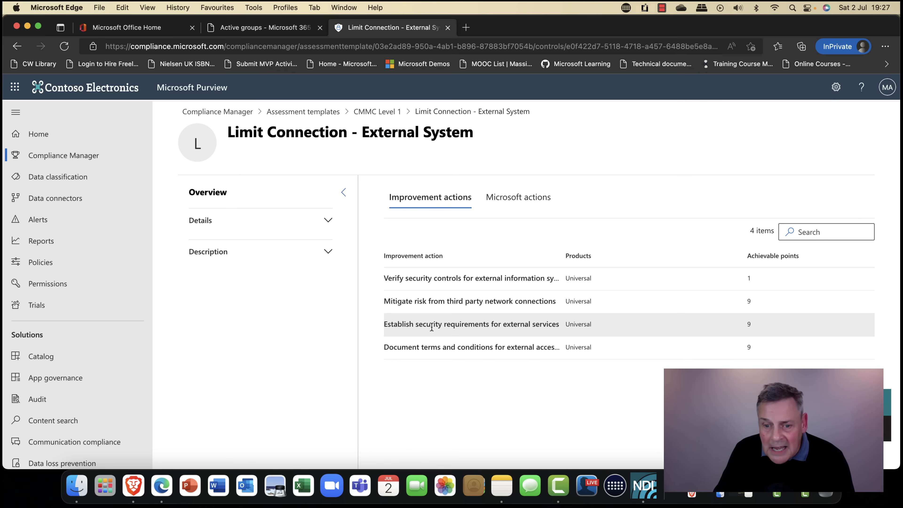
{"action": "left_click", "coordinate": [430, 281]}
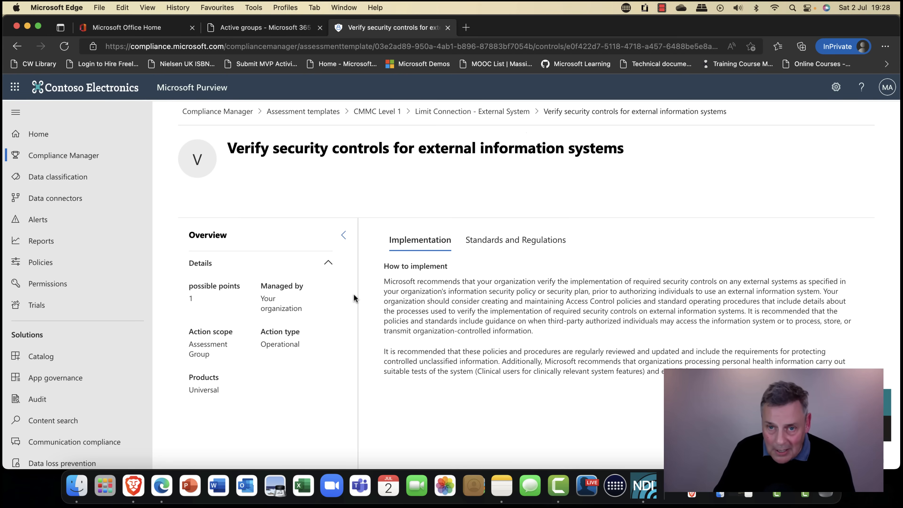
Switch to Brave to read the comment about mail-enabled security groups and return to the active groups list in Microsoft Edge
{"action": "key", "text": "super+Tab"}
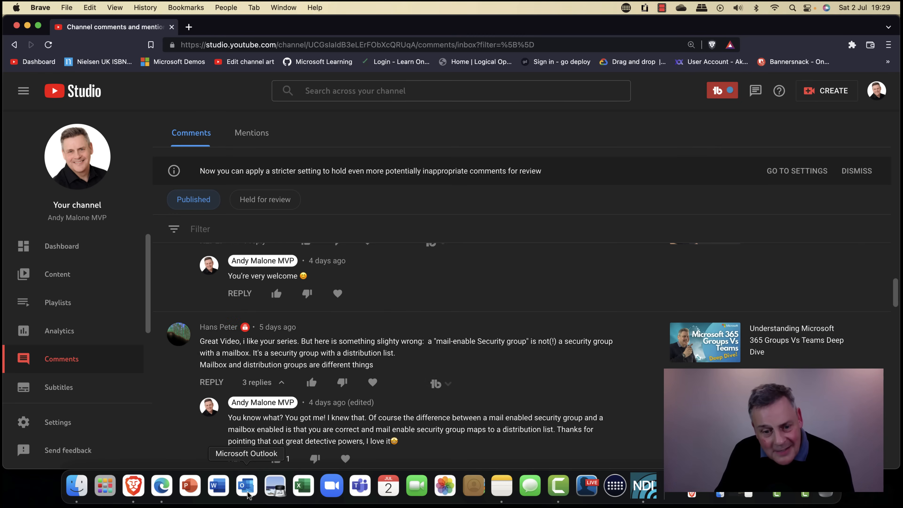
{"action": "left_click", "coordinate": [166, 496]}
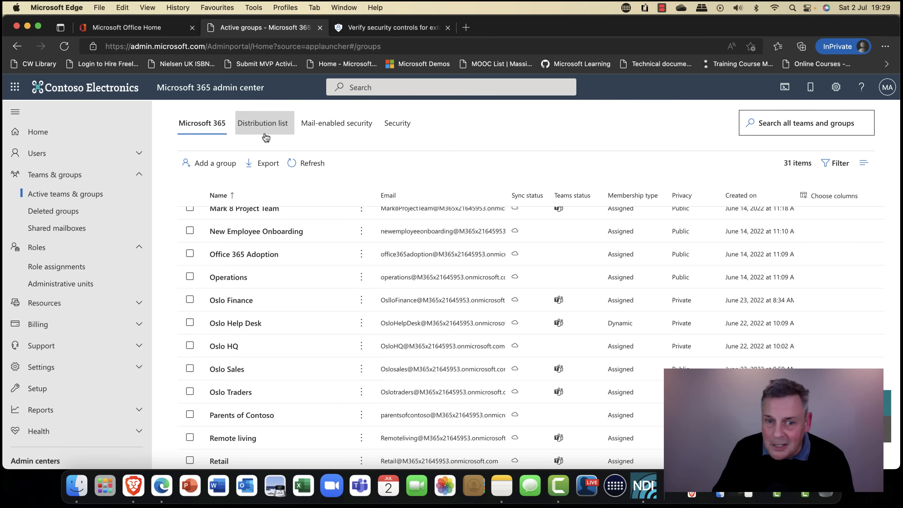
{"action": "scroll", "coordinate": [269, 134], "scroll_direction": "up", "scroll_amount": 2}
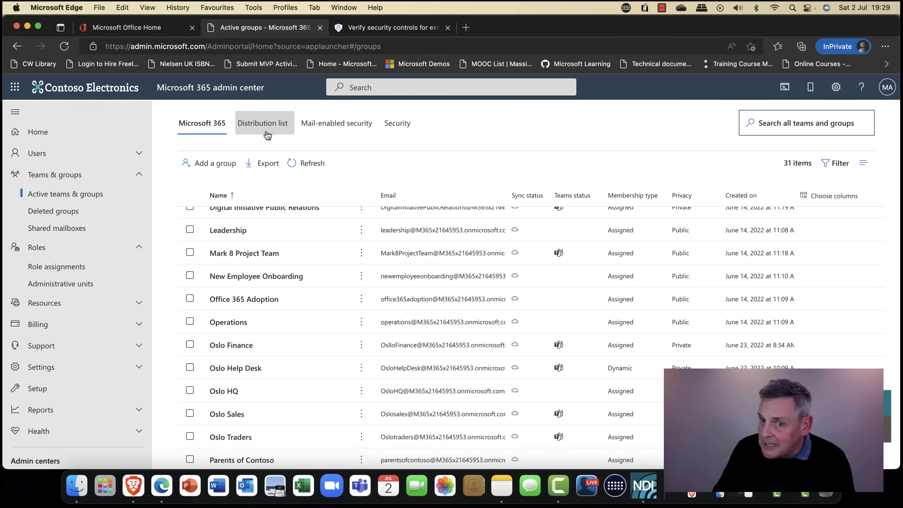